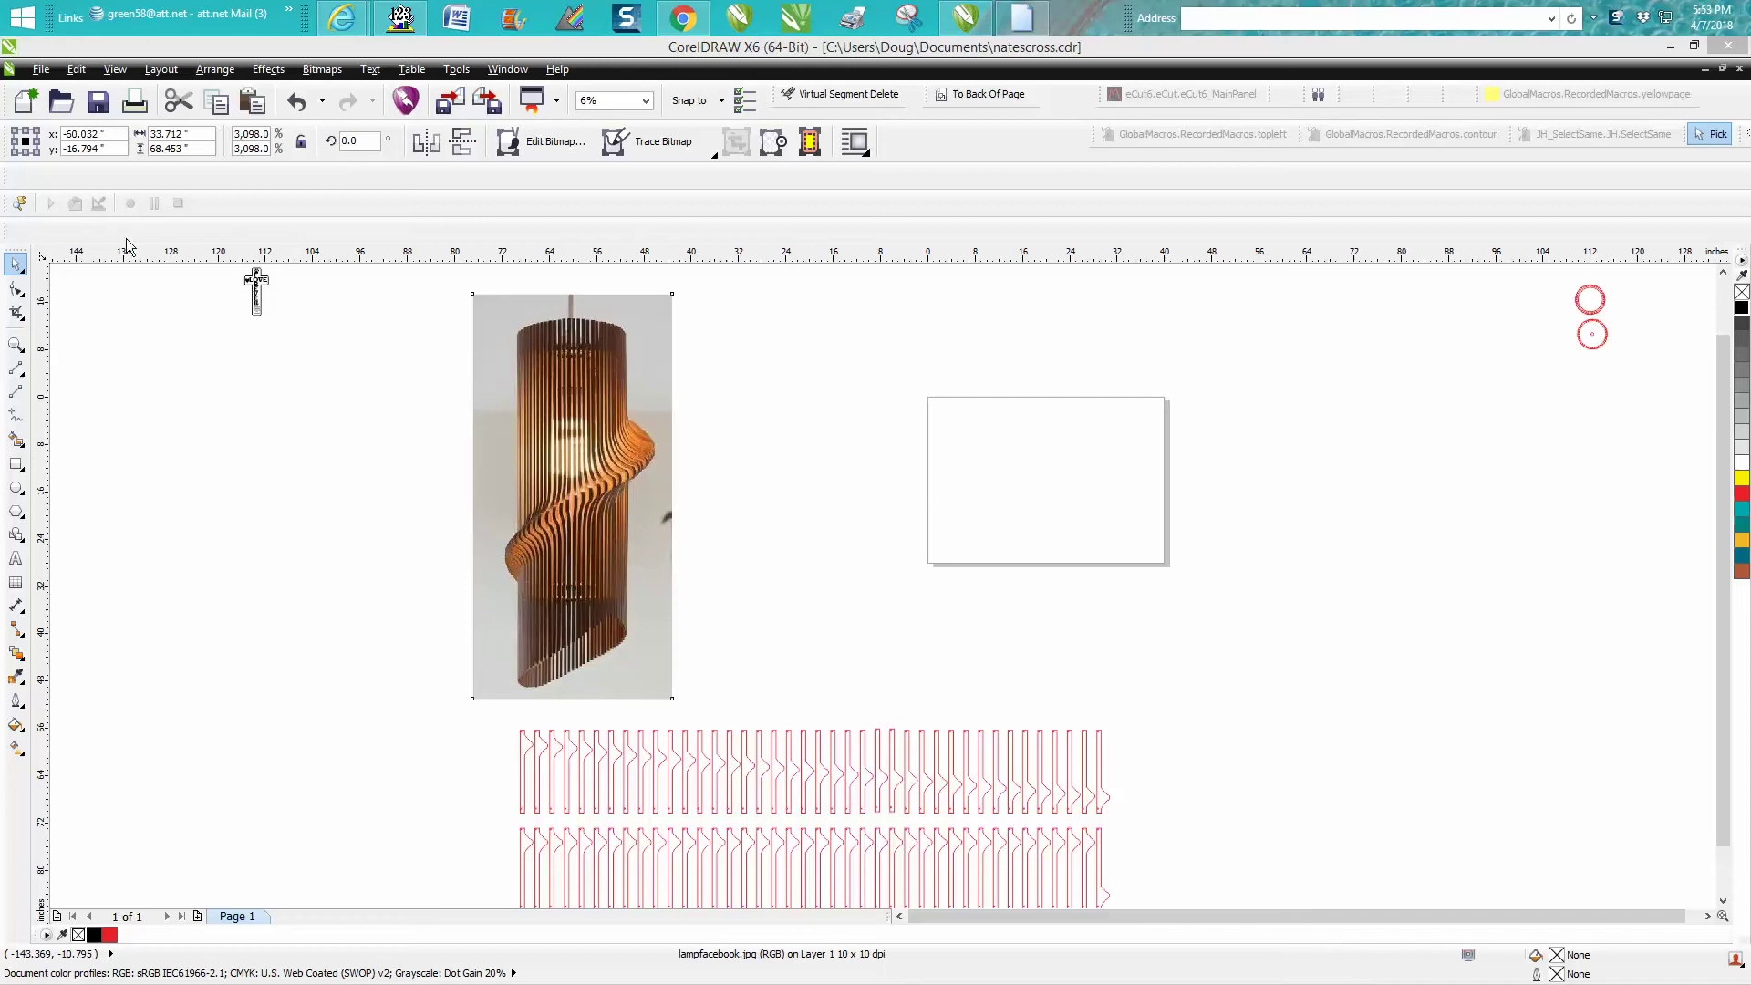
Zoom in on the two rows of slats and select the first lower-row slat.
{"action": "left_click", "coordinate": [16, 344]}
{"action": "mouse_move", "coordinate": [435, 293]}
{"action": "left_mouse_down"}
{"action": "mouse_move", "coordinate": [809, 725]}
{"action": "mouse_move", "coordinate": [822, 716]}
{"action": "left_mouse_up"}
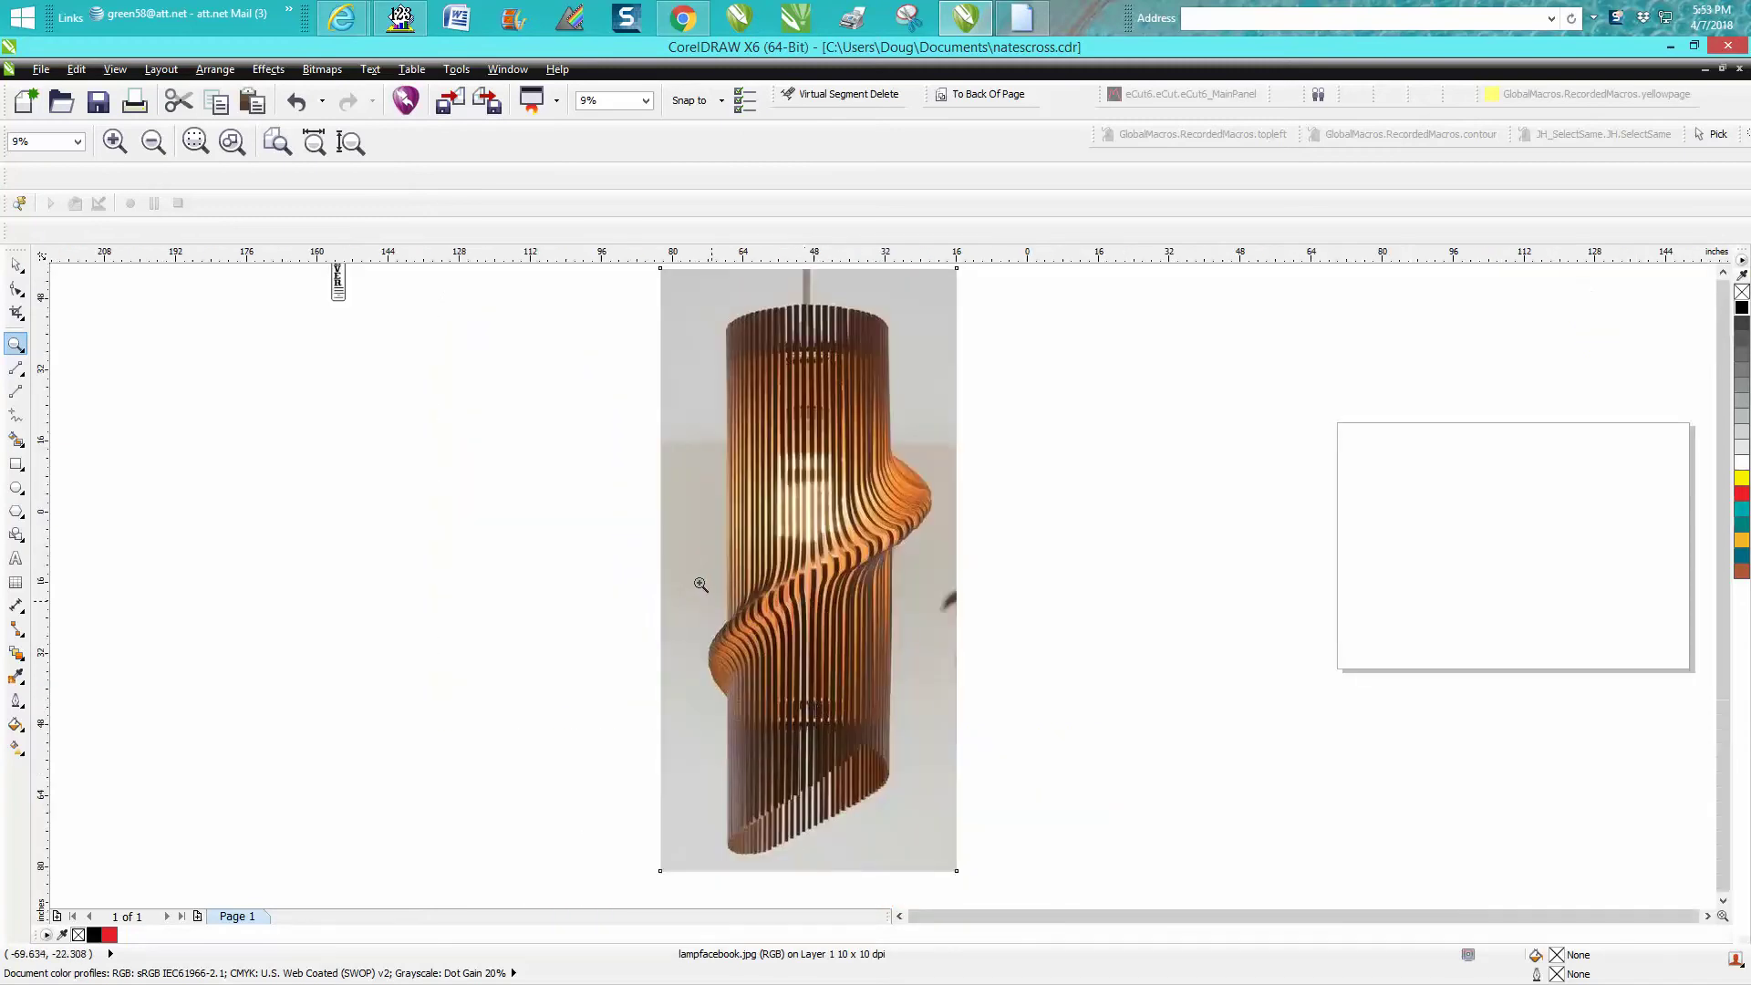
{"action": "scroll", "coordinate": [701, 583], "scroll_direction": "down", "scroll_amount": 2}
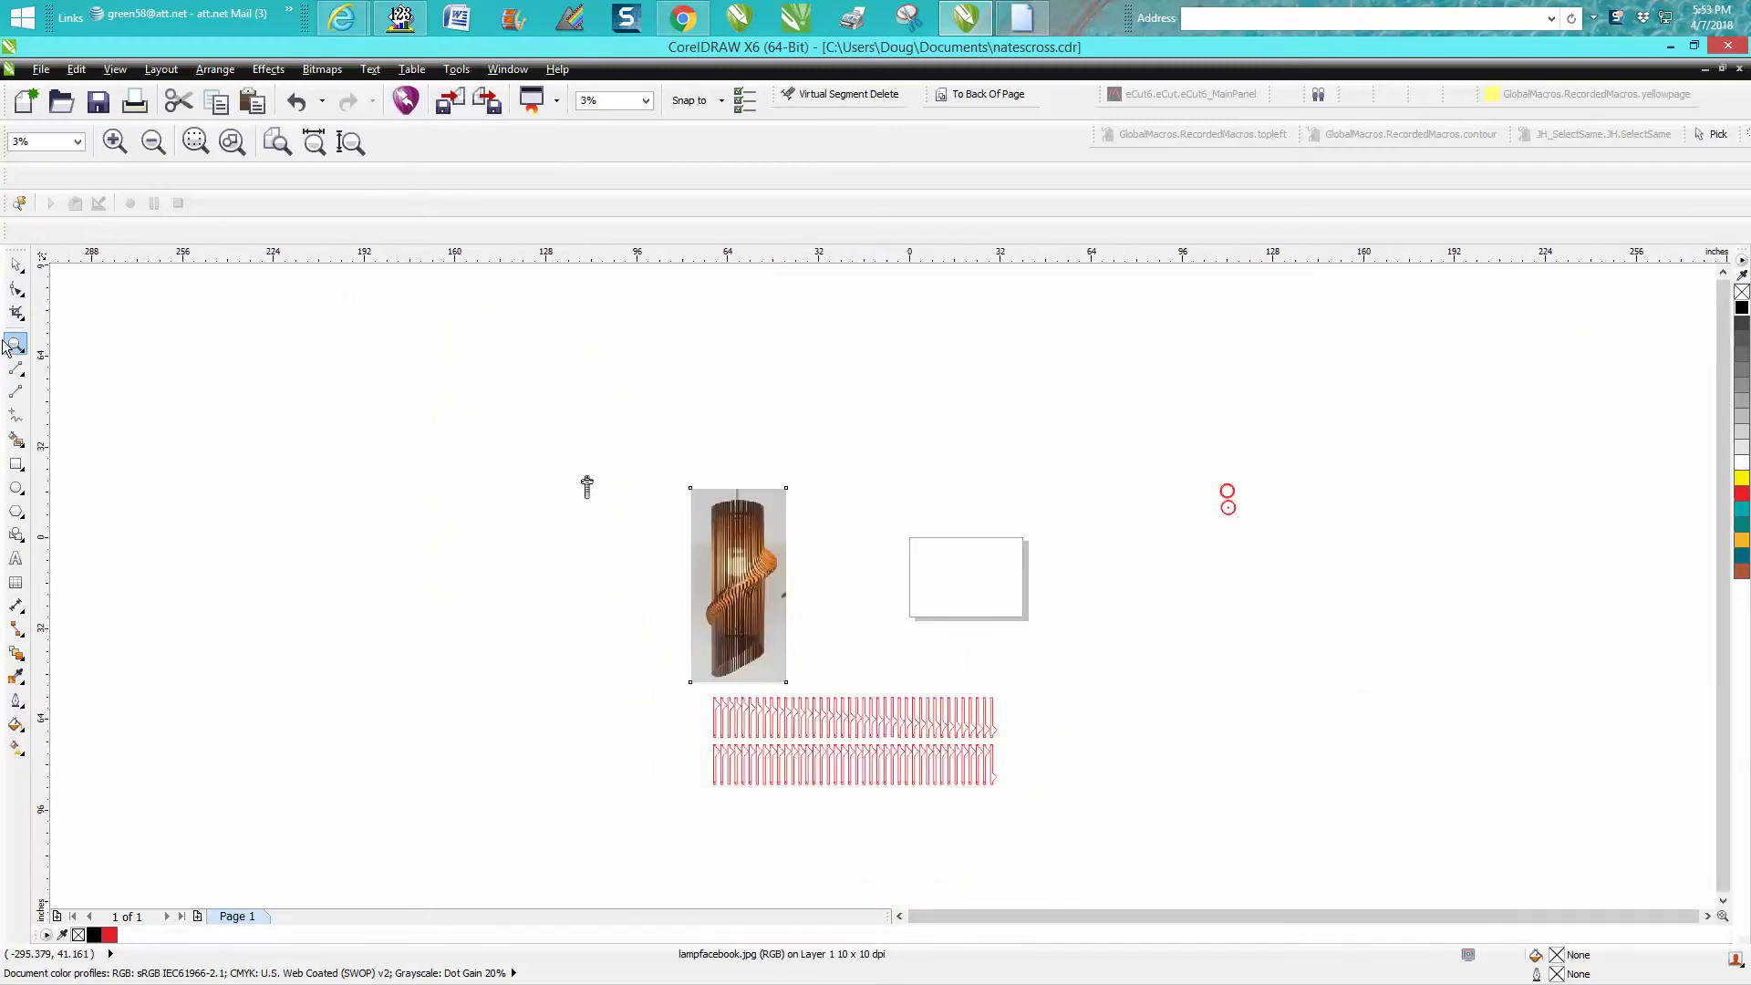
{"action": "left_click_drag", "start_coordinate": [651, 670], "coordinate": [1130, 833]}
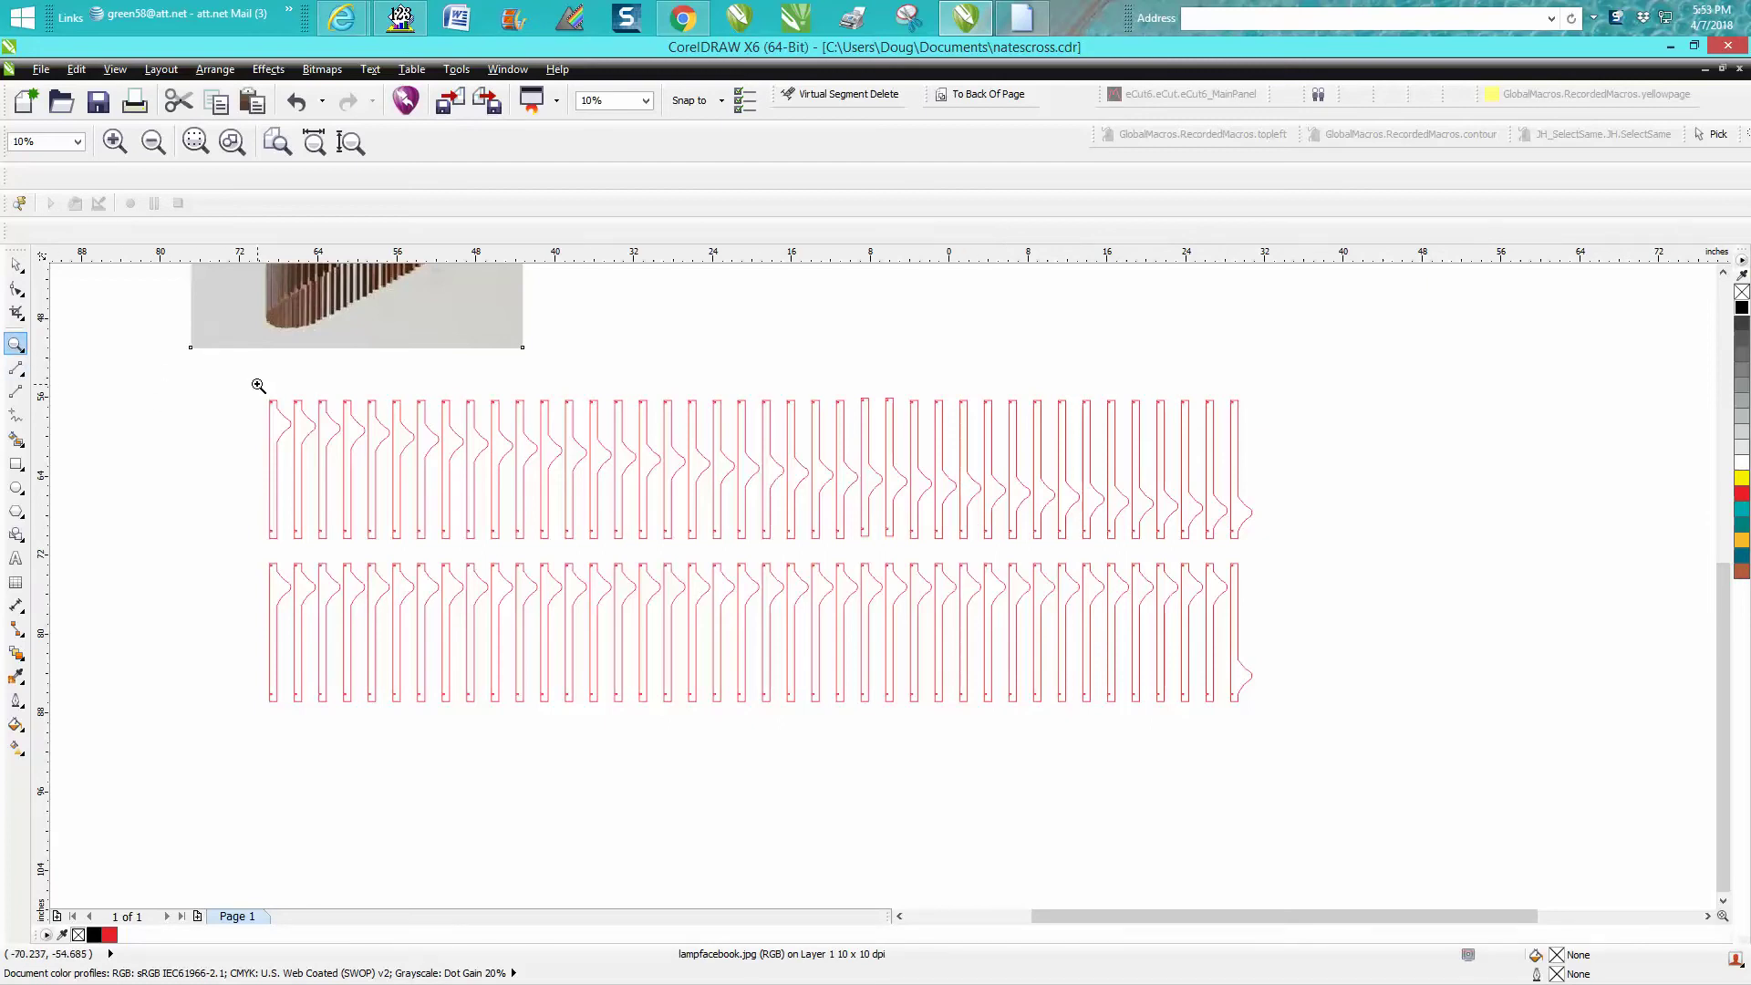
{"action": "left_click_drag", "start_coordinate": [257, 385], "coordinate": [1305, 637]}
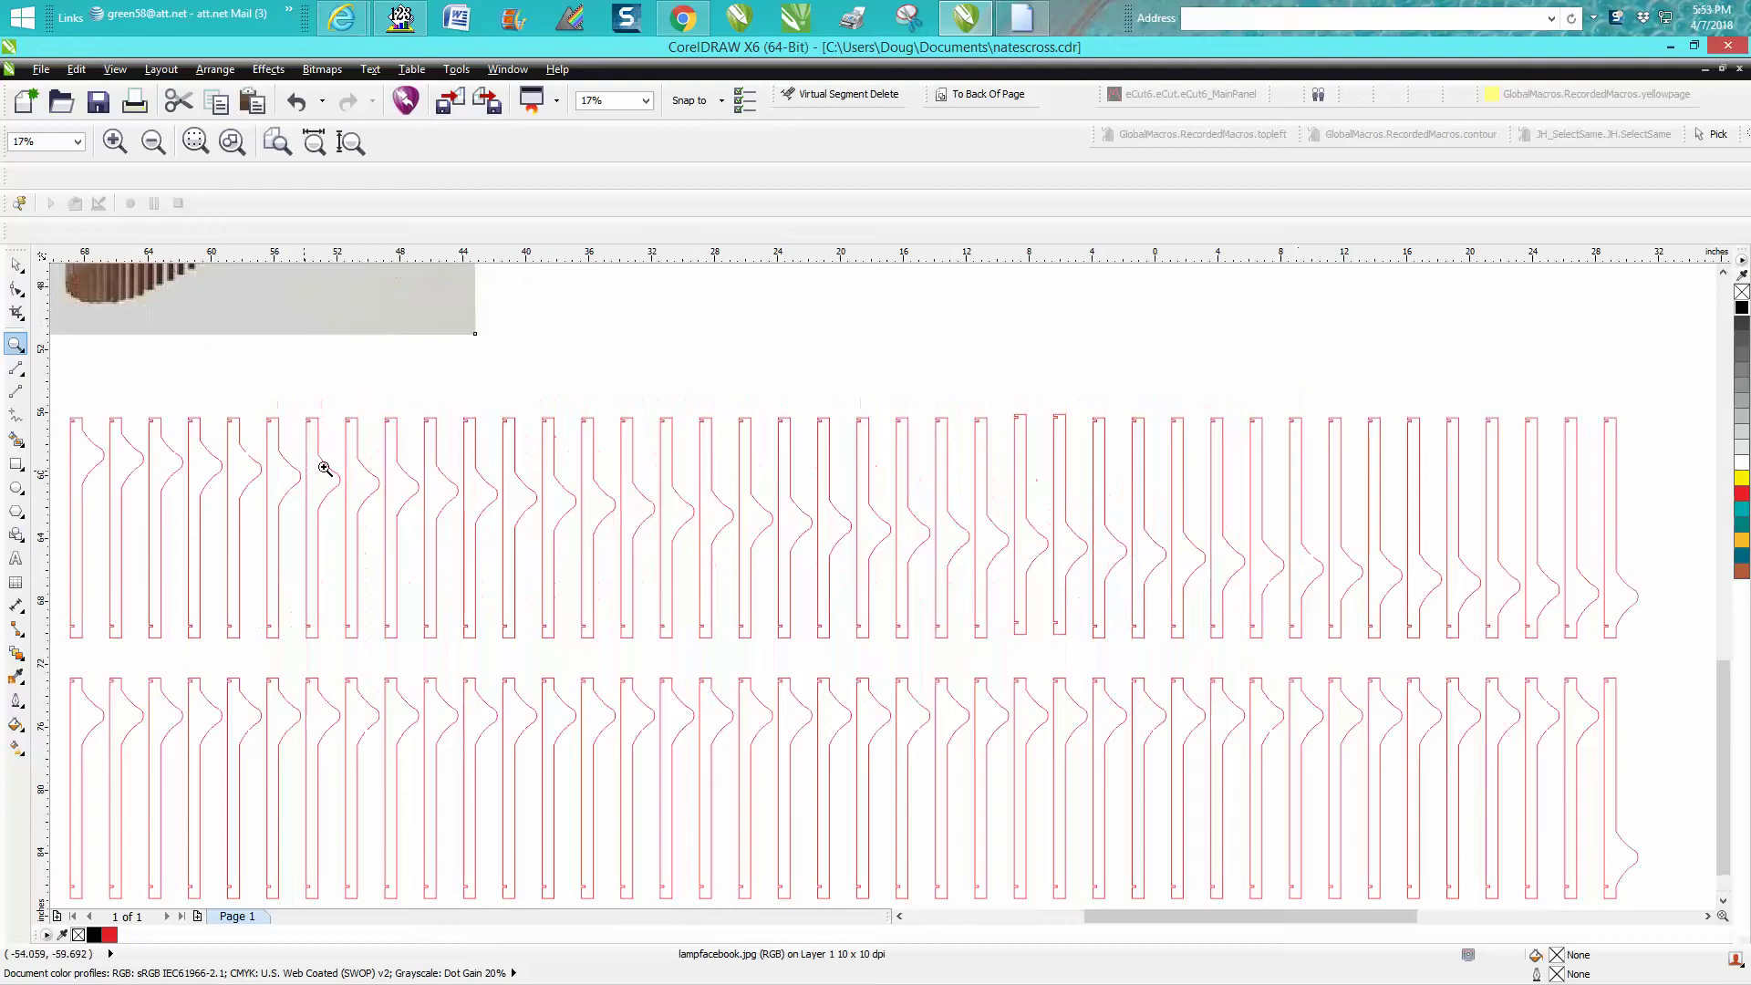
{"action": "scroll", "coordinate": [325, 468], "scroll_direction": "down", "scroll_amount": 1}
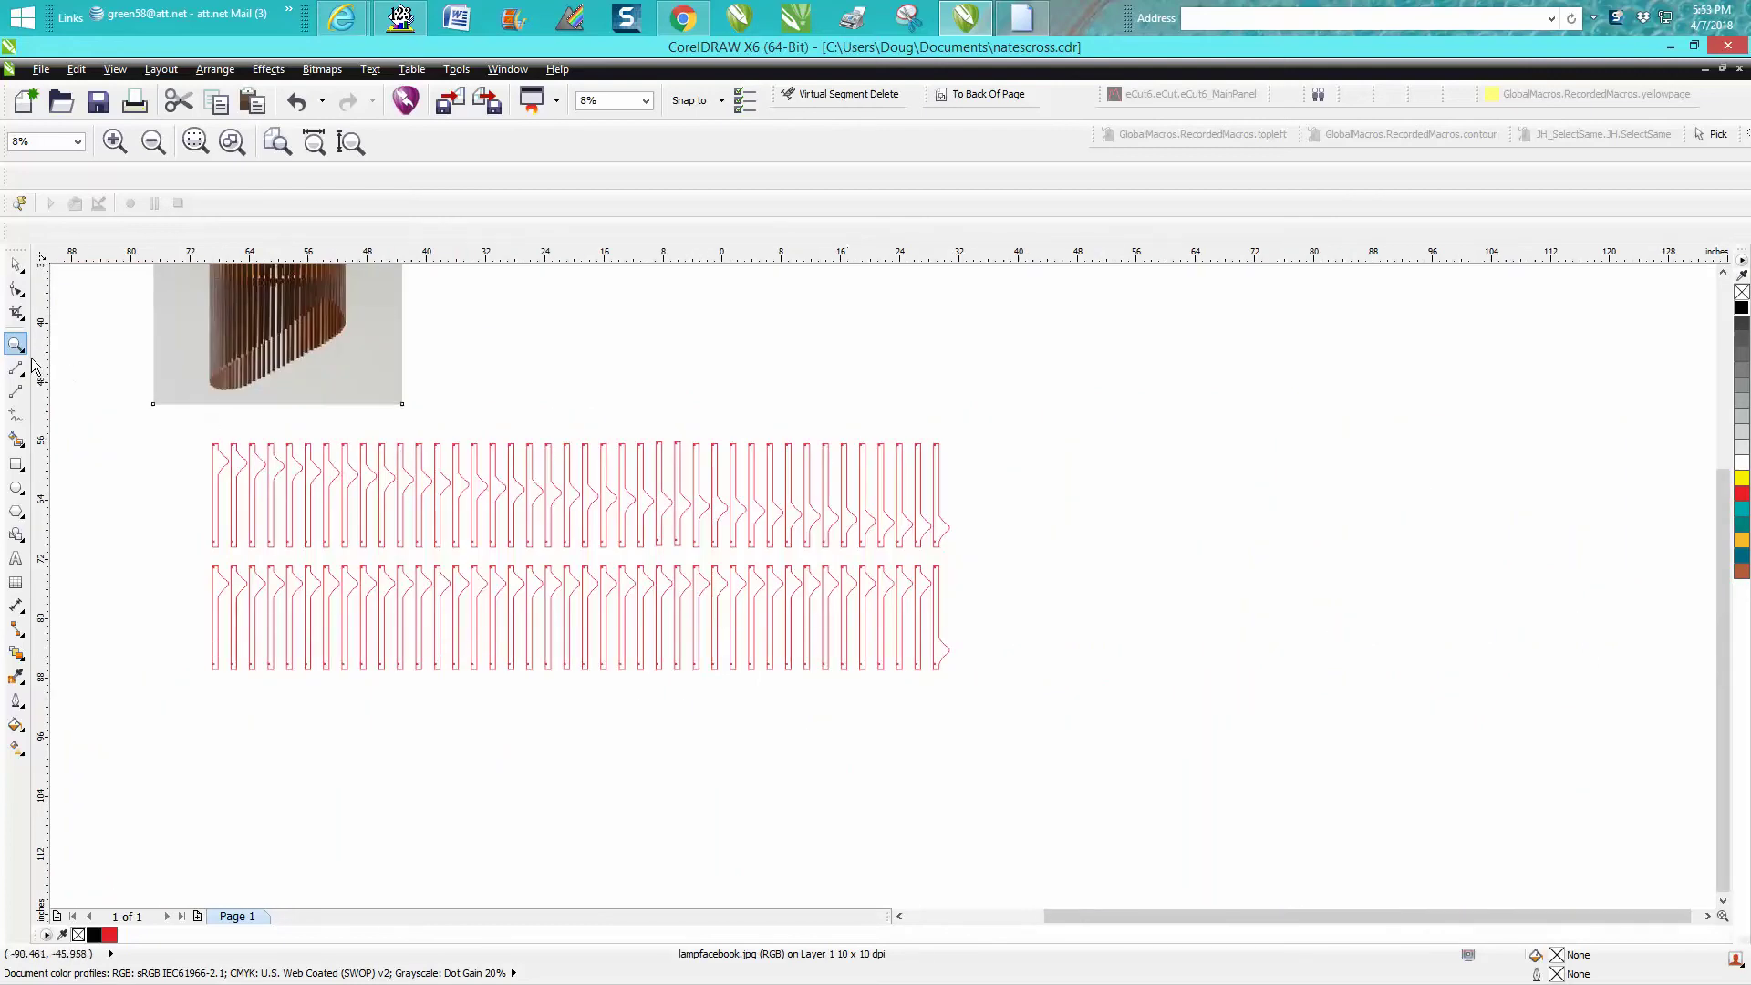
{"action": "left_click_drag", "start_coordinate": [172, 424], "coordinate": [643, 630]}
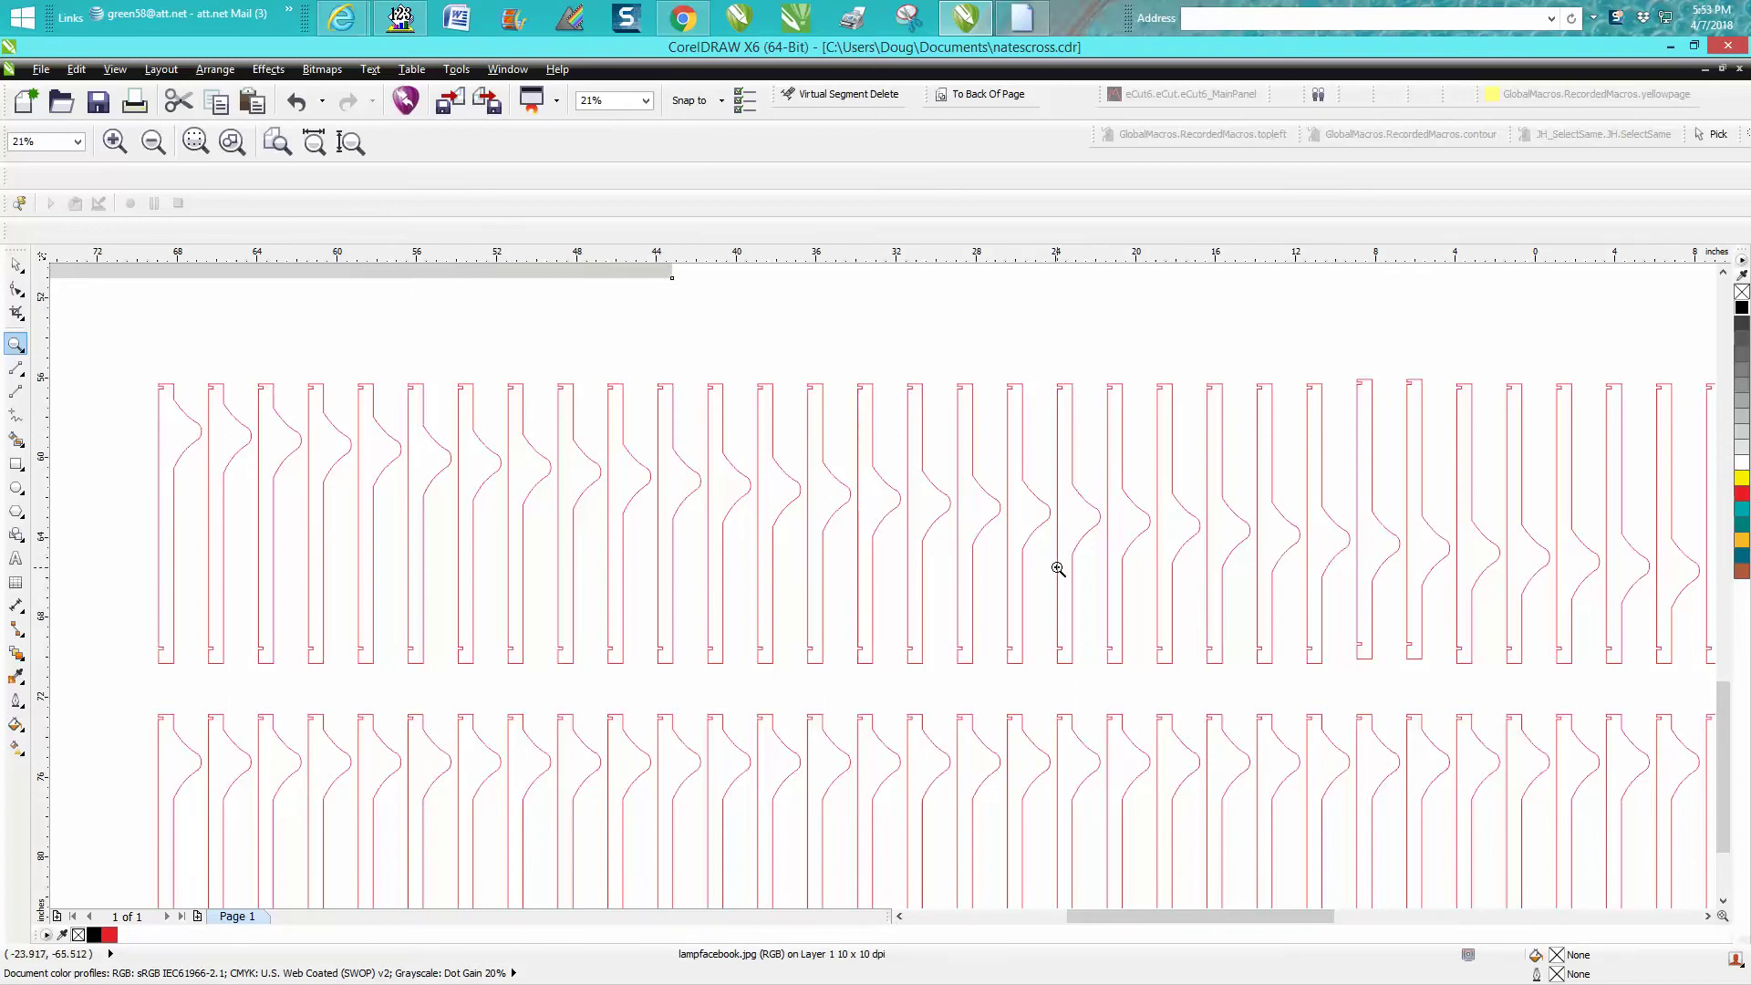
{"action": "scroll", "coordinate": [994, 547], "scroll_direction": "down", "scroll_amount": 2}
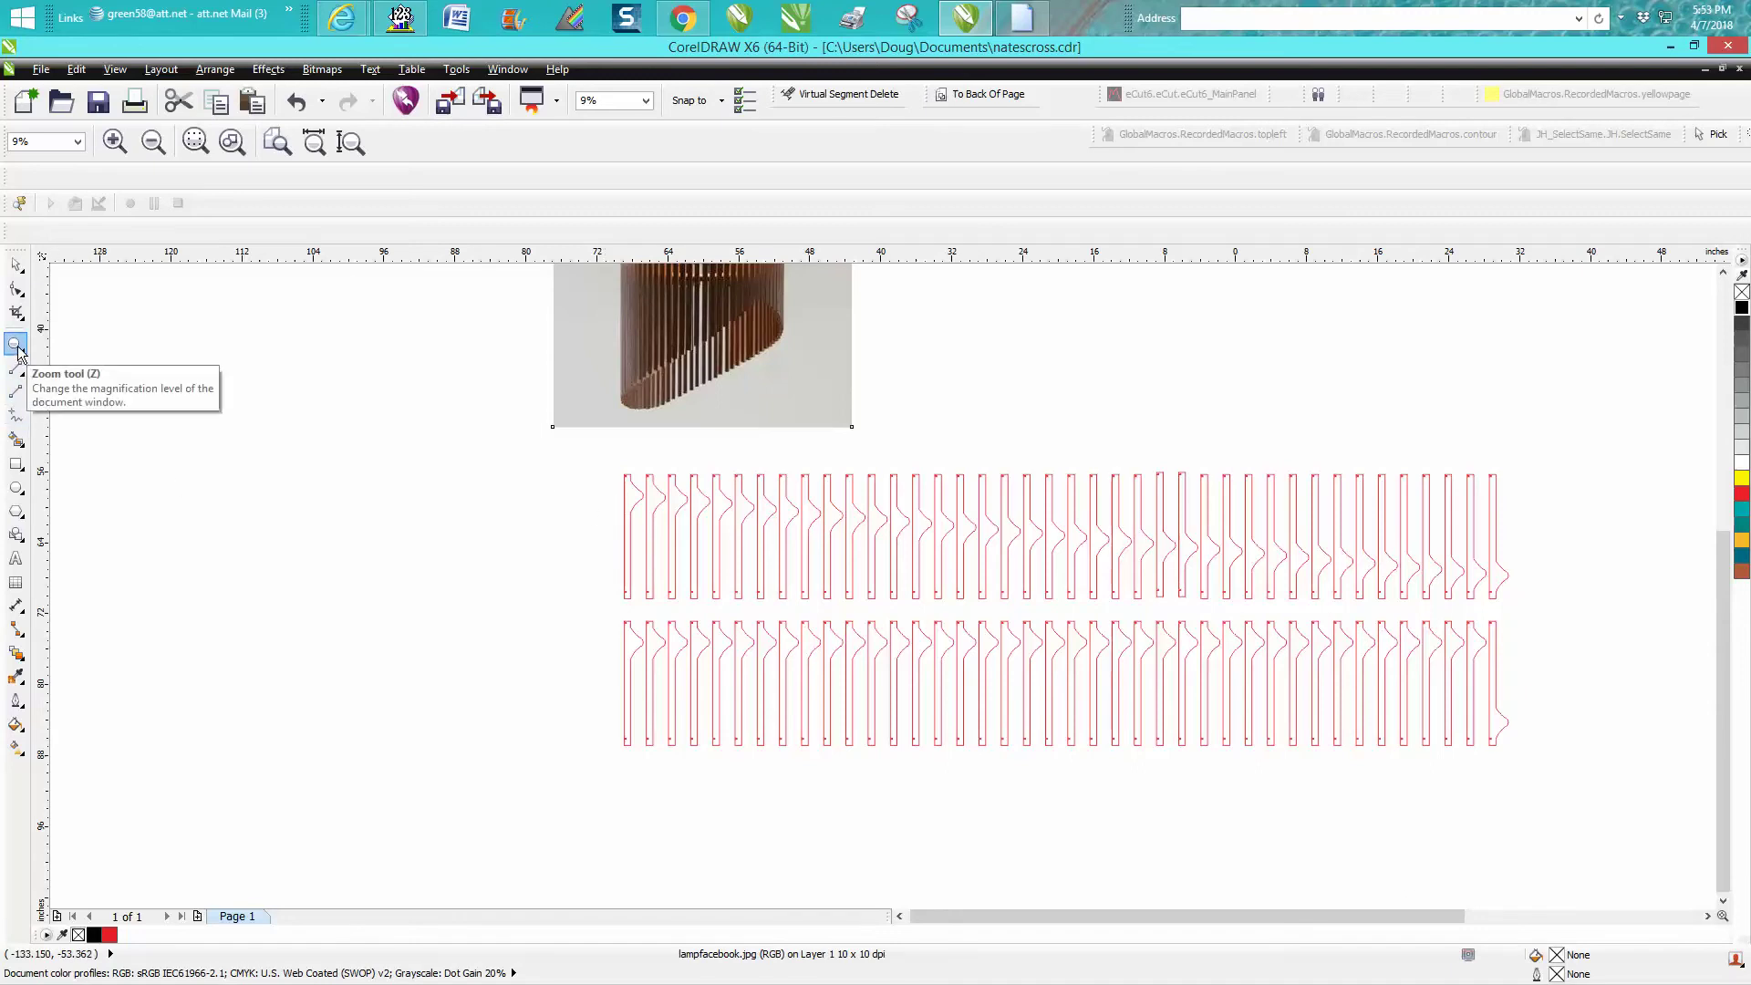
{"action": "left_click_drag", "start_coordinate": [599, 559], "coordinate": [1519, 817]}
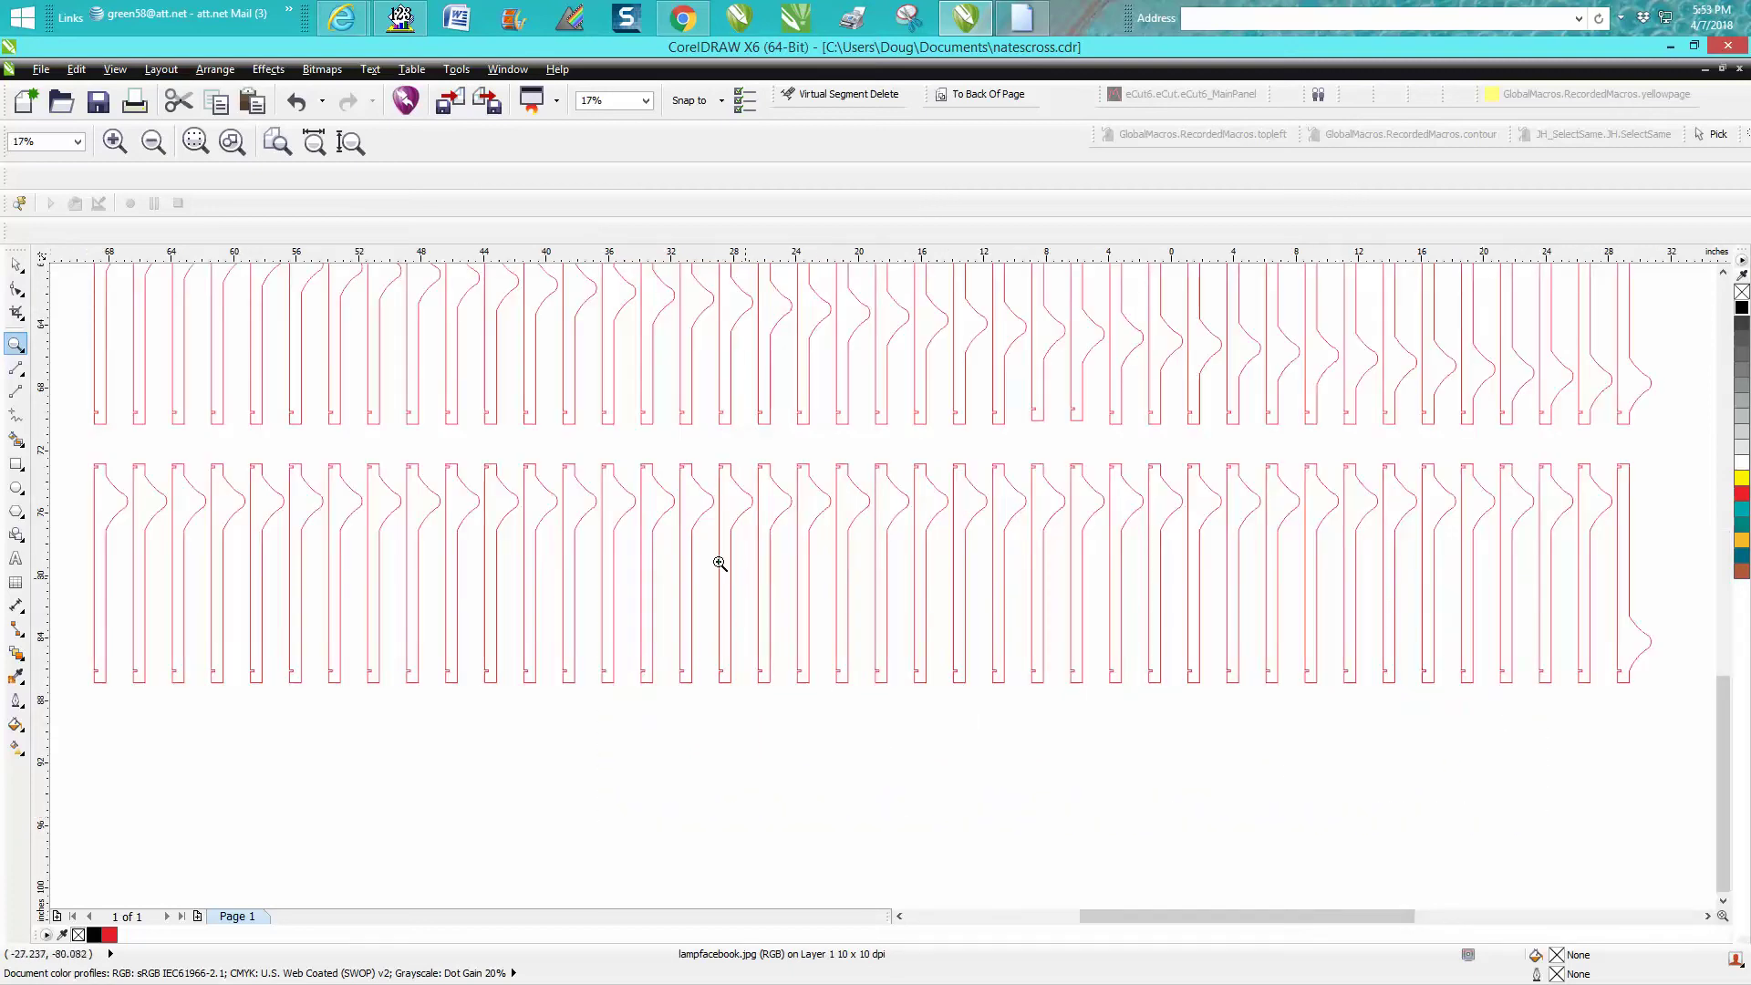
{"action": "left_click", "coordinate": [17, 263]}
{"action": "left_click", "coordinate": [121, 501]}
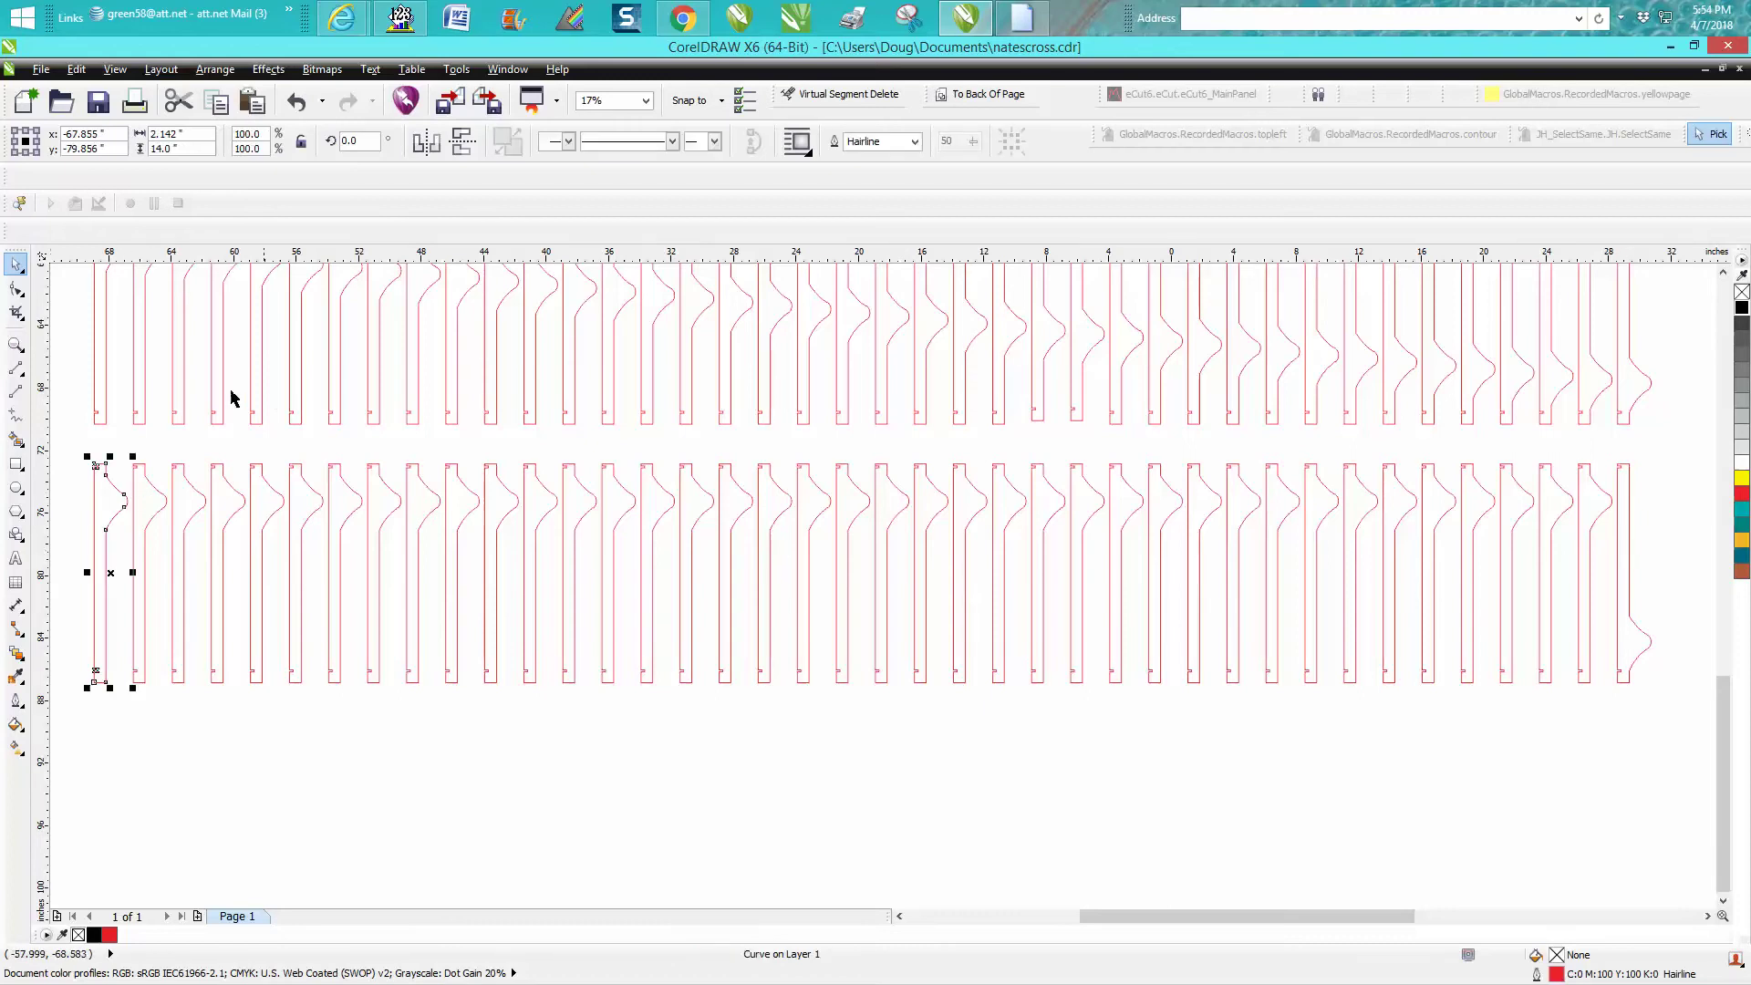
Test-nudge the second slat's curved bump nodes down, then back up.
{"action": "left_click", "coordinate": [17, 288]}
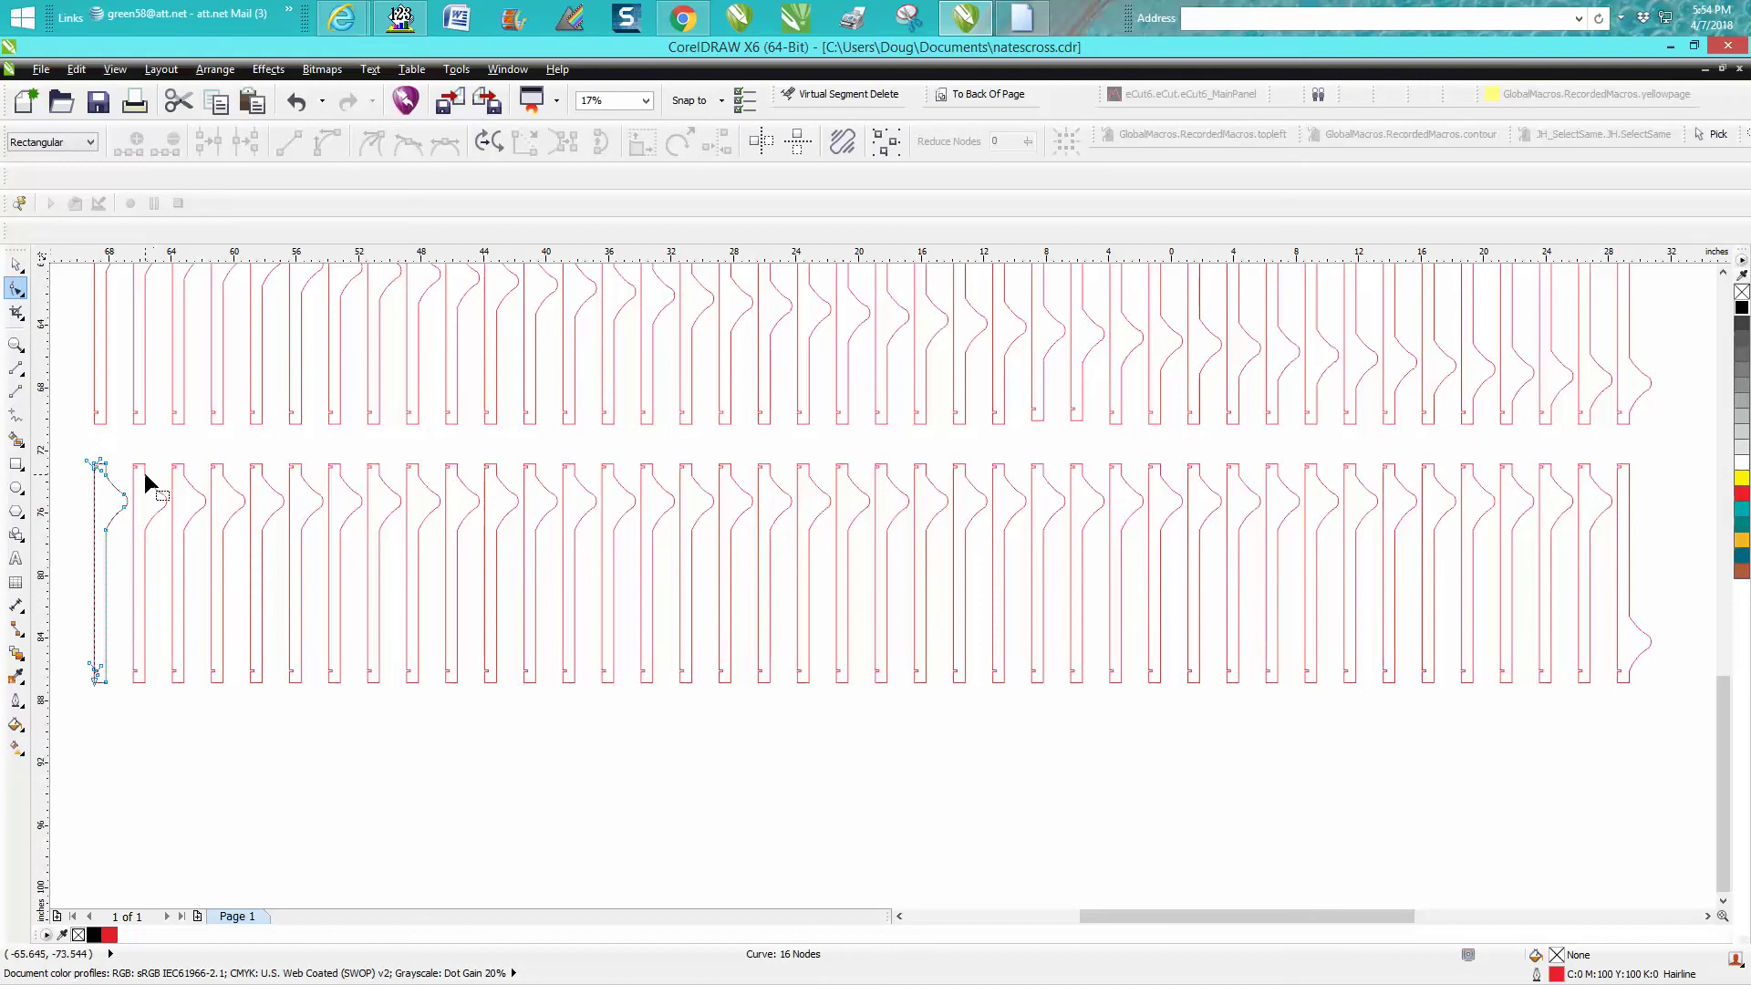
{"action": "left_click", "coordinate": [17, 342]}
{"action": "left_click_drag", "start_coordinate": [64, 435], "coordinate": [317, 577]}
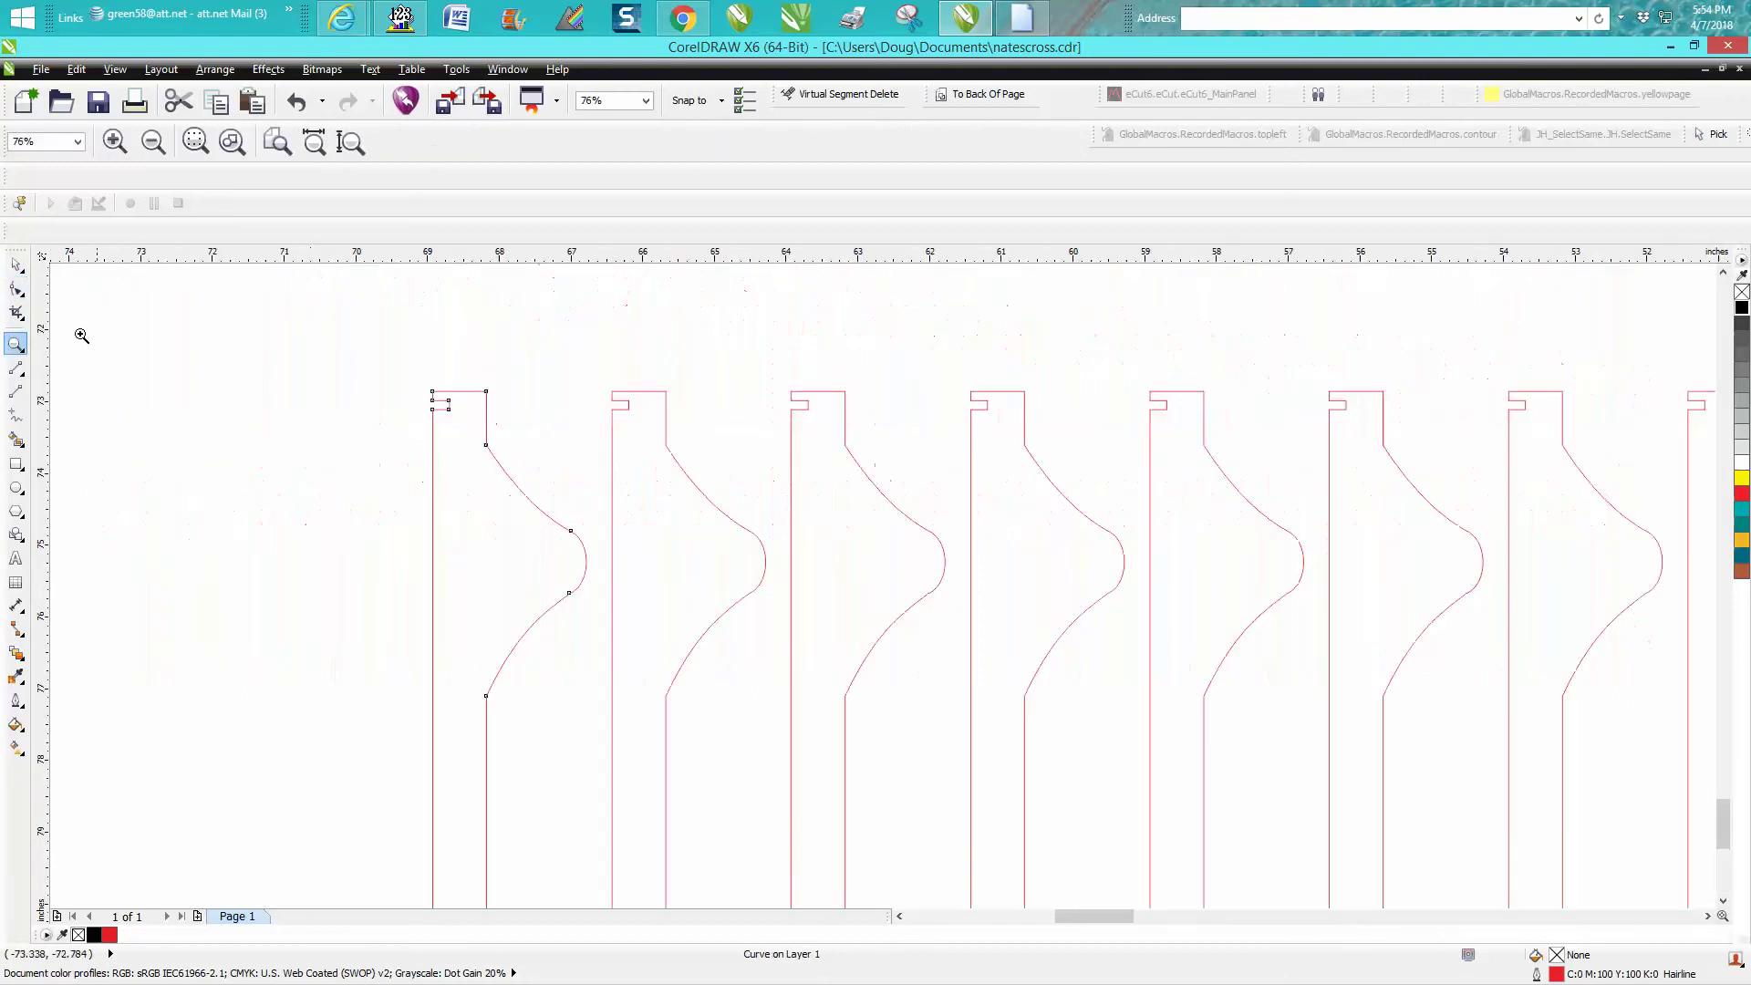
{"action": "left_click", "coordinate": [16, 287]}
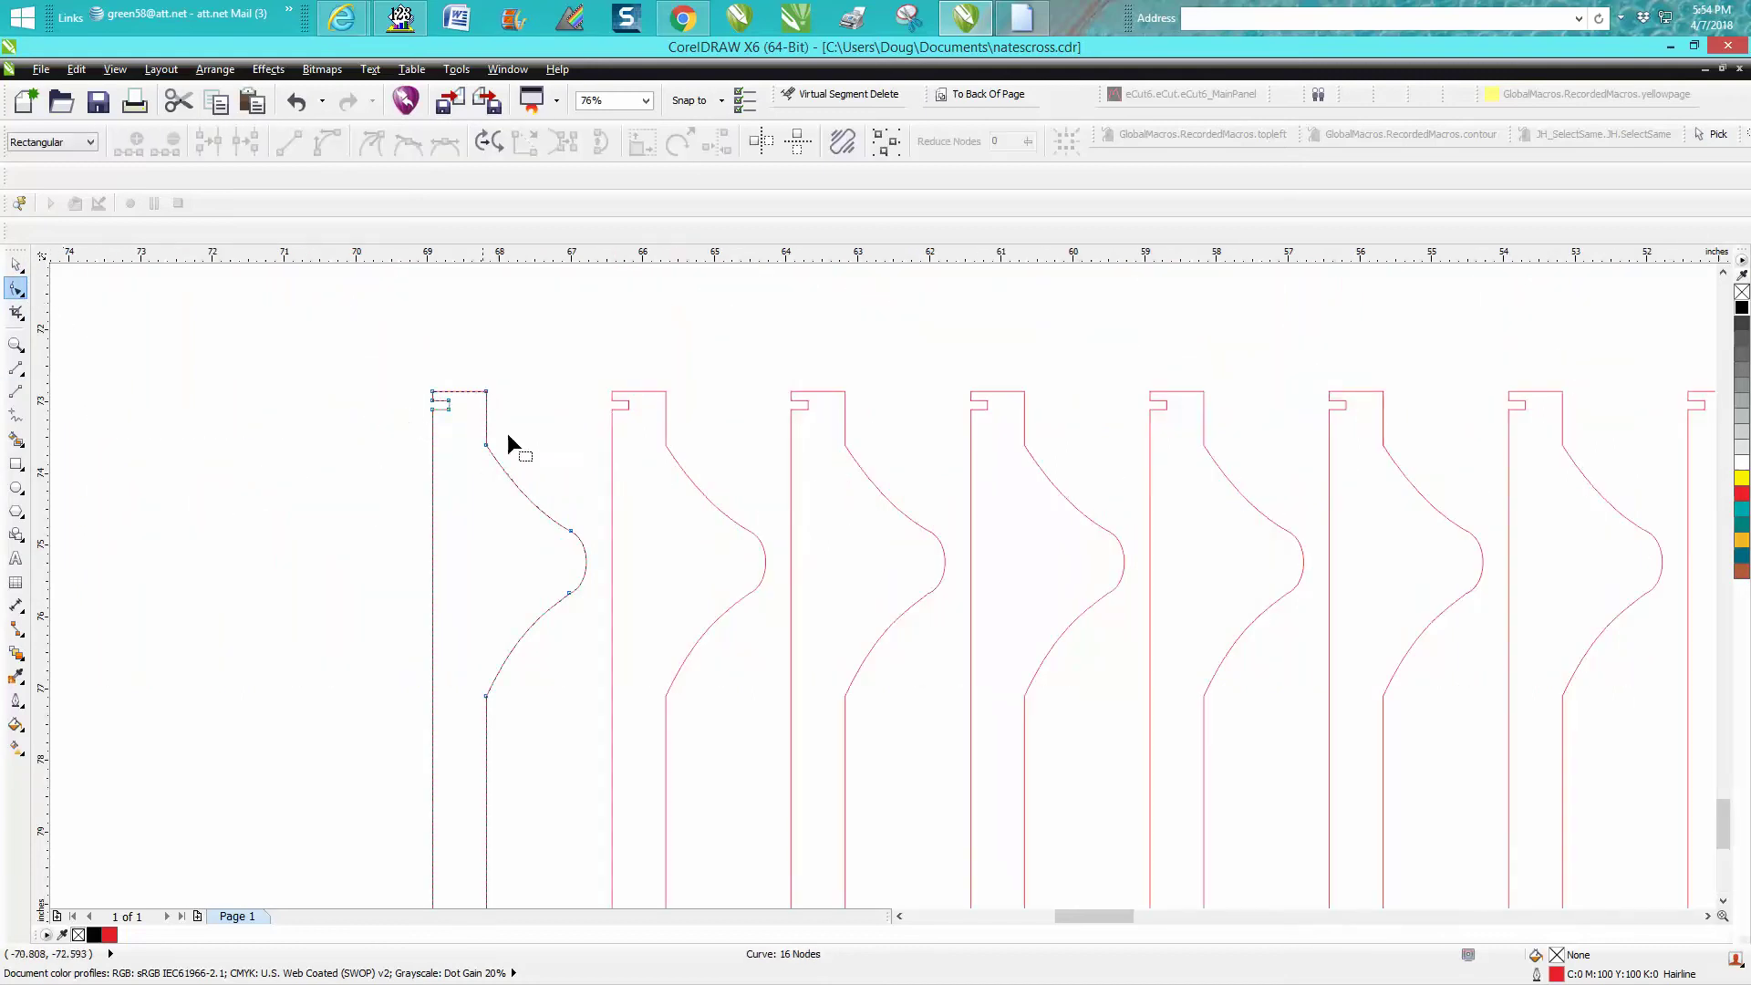
{"action": "left_click", "coordinate": [665, 442]}
{"action": "left_click_drag", "start_coordinate": [650, 435], "coordinate": [807, 715]}
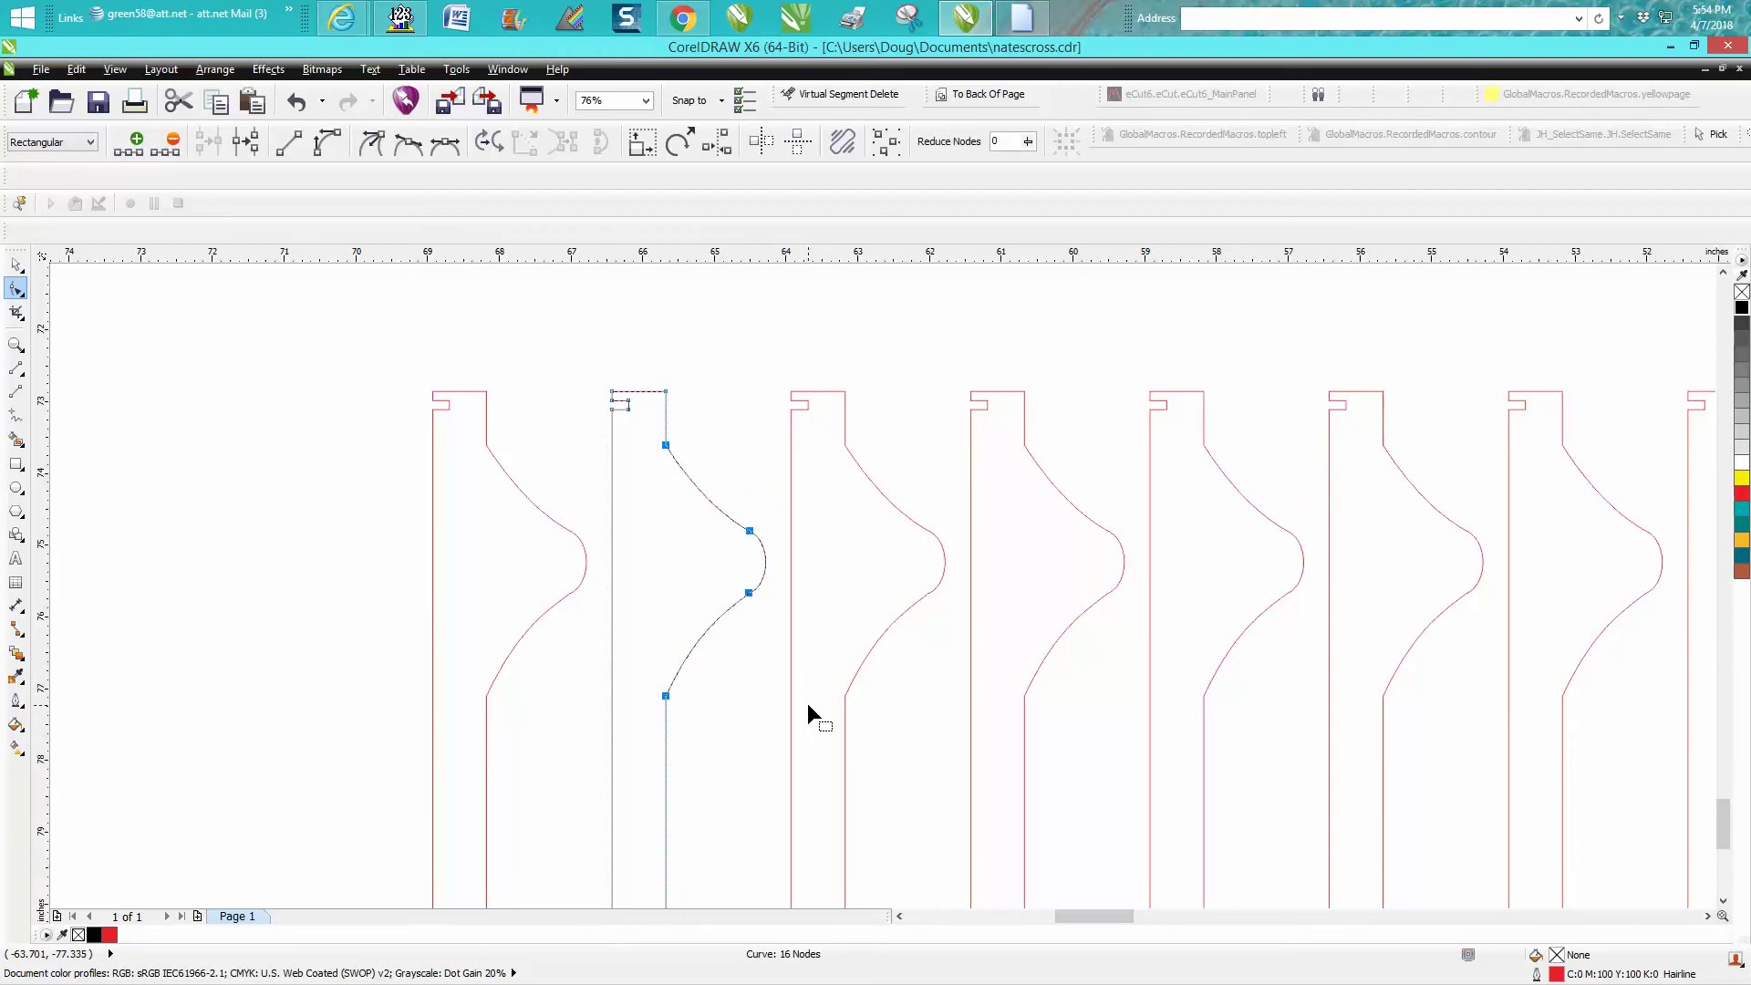
{"action": "key", "text": "Down"}
{"action": "key", "text": "Down"}
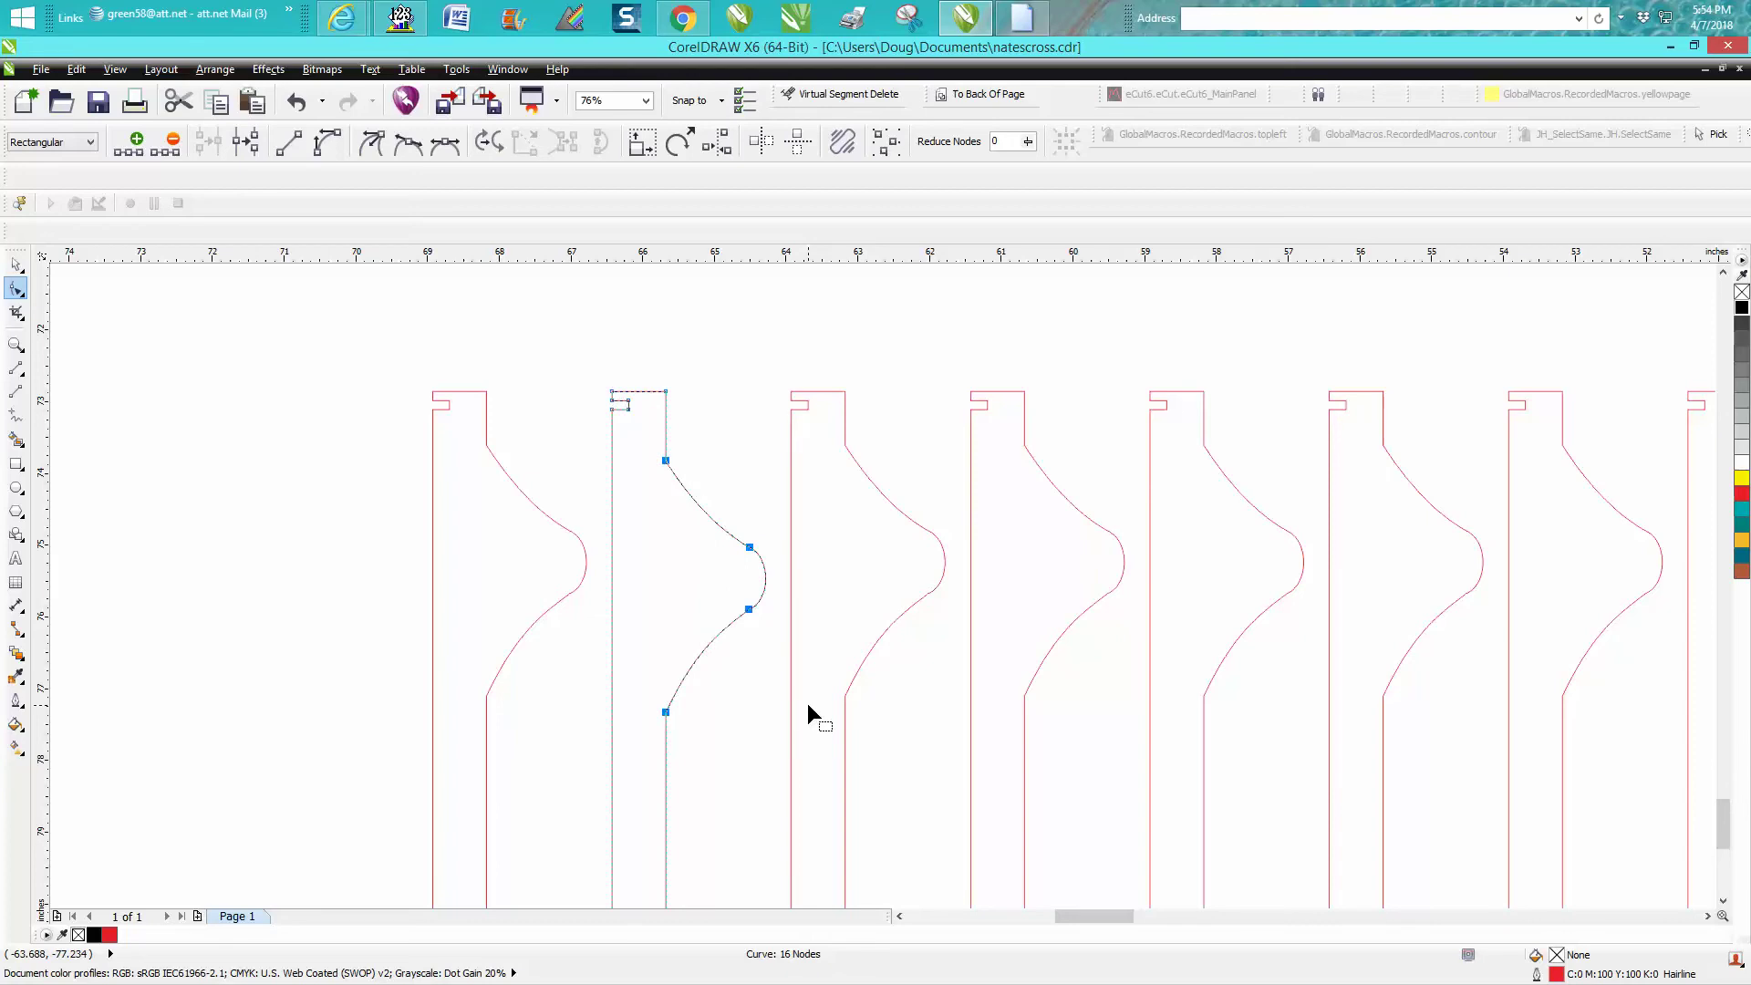
{"action": "key", "text": "Up"}
{"action": "key", "text": "Up"}
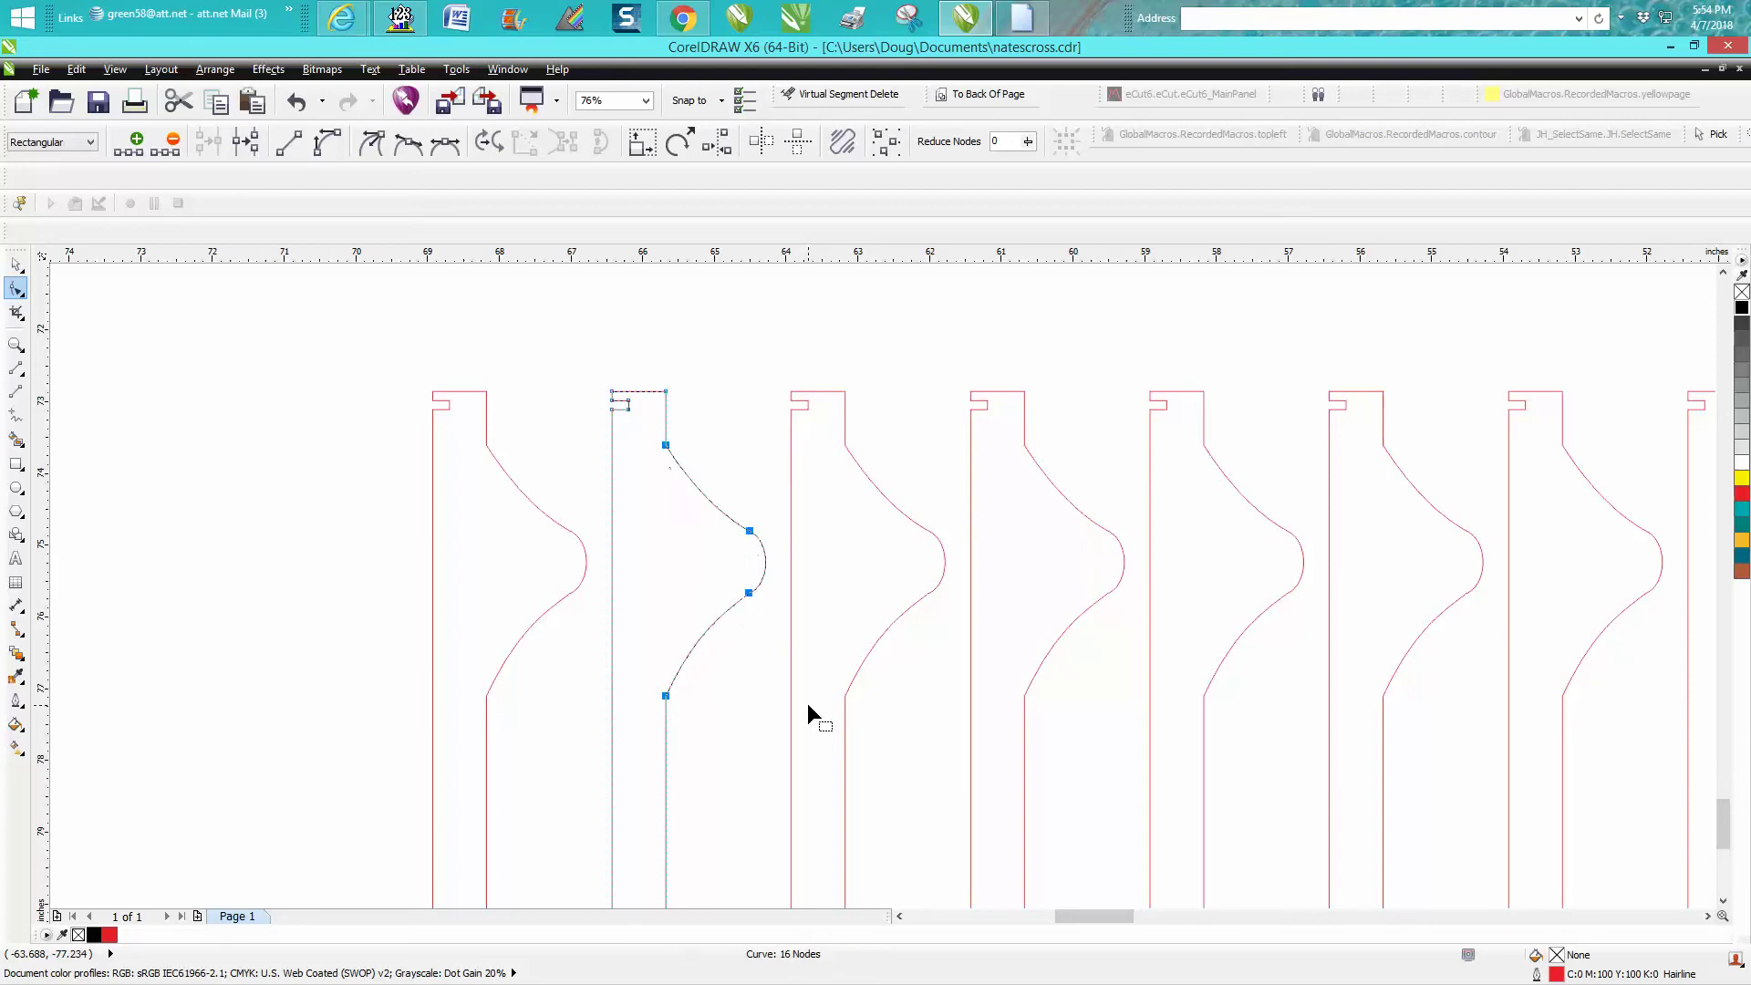
{"action": "left_click_drag", "start_coordinate": [1110, 918], "coordinate": [1203, 923]}
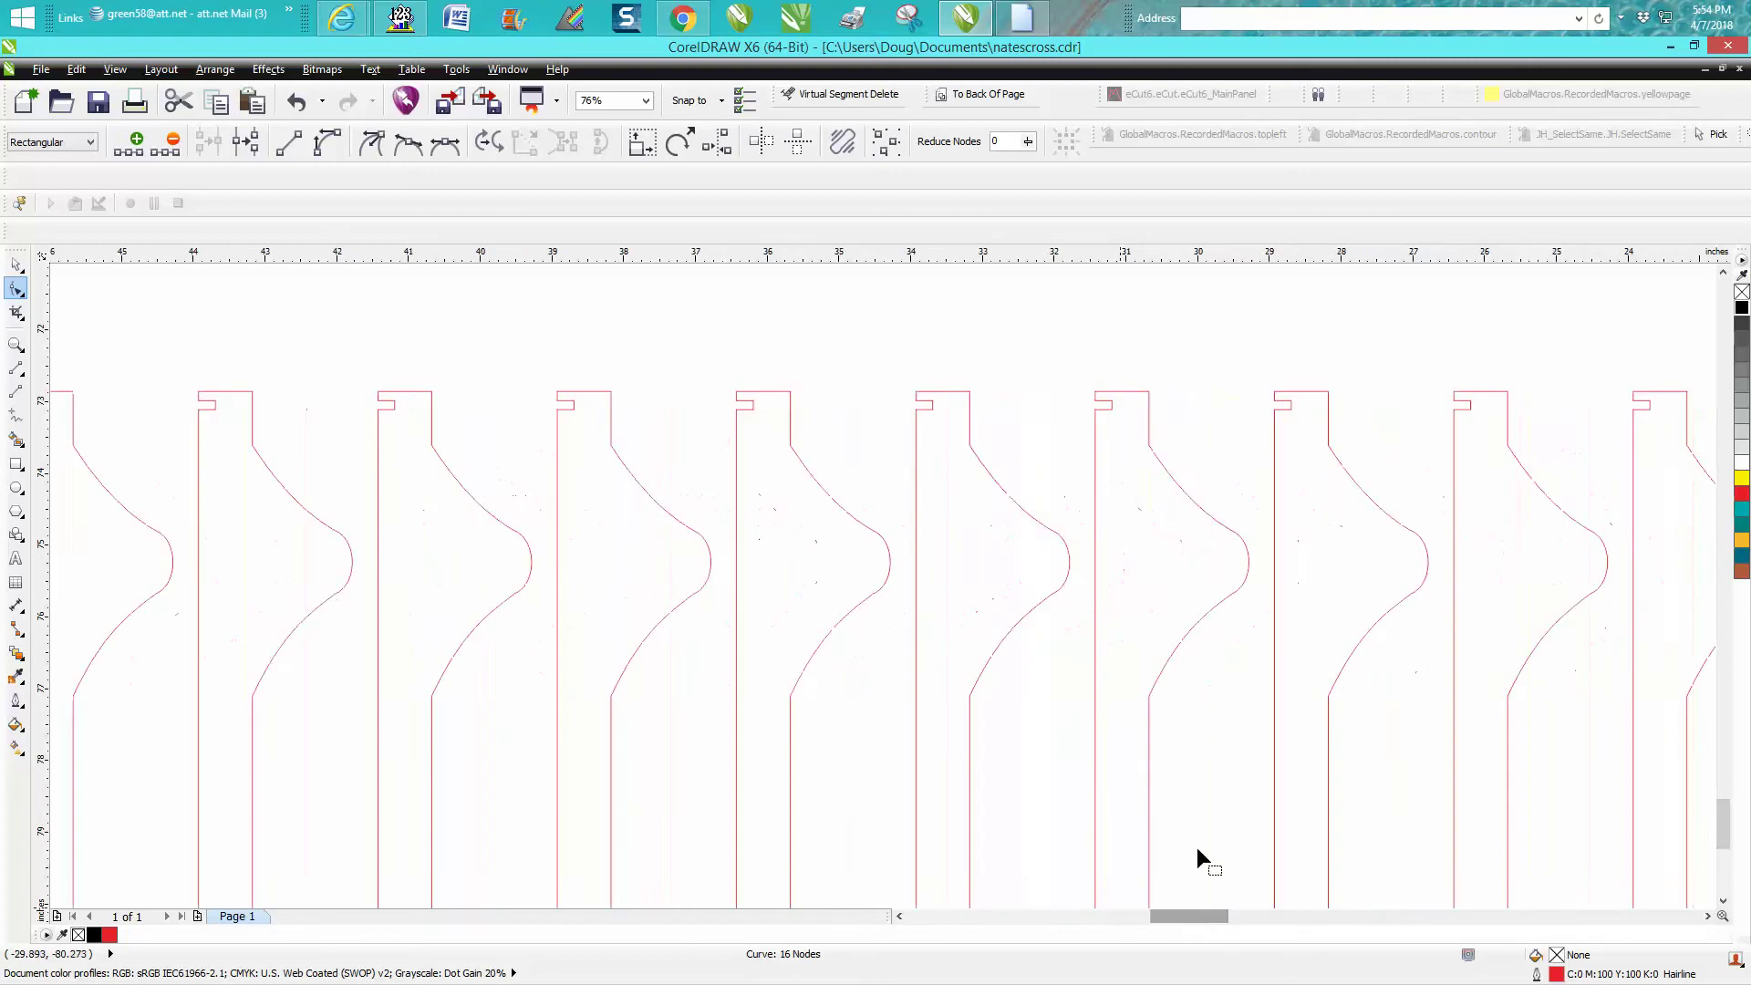
{"action": "scroll", "coordinate": [1139, 741], "scroll_direction": "down", "scroll_amount": 3}
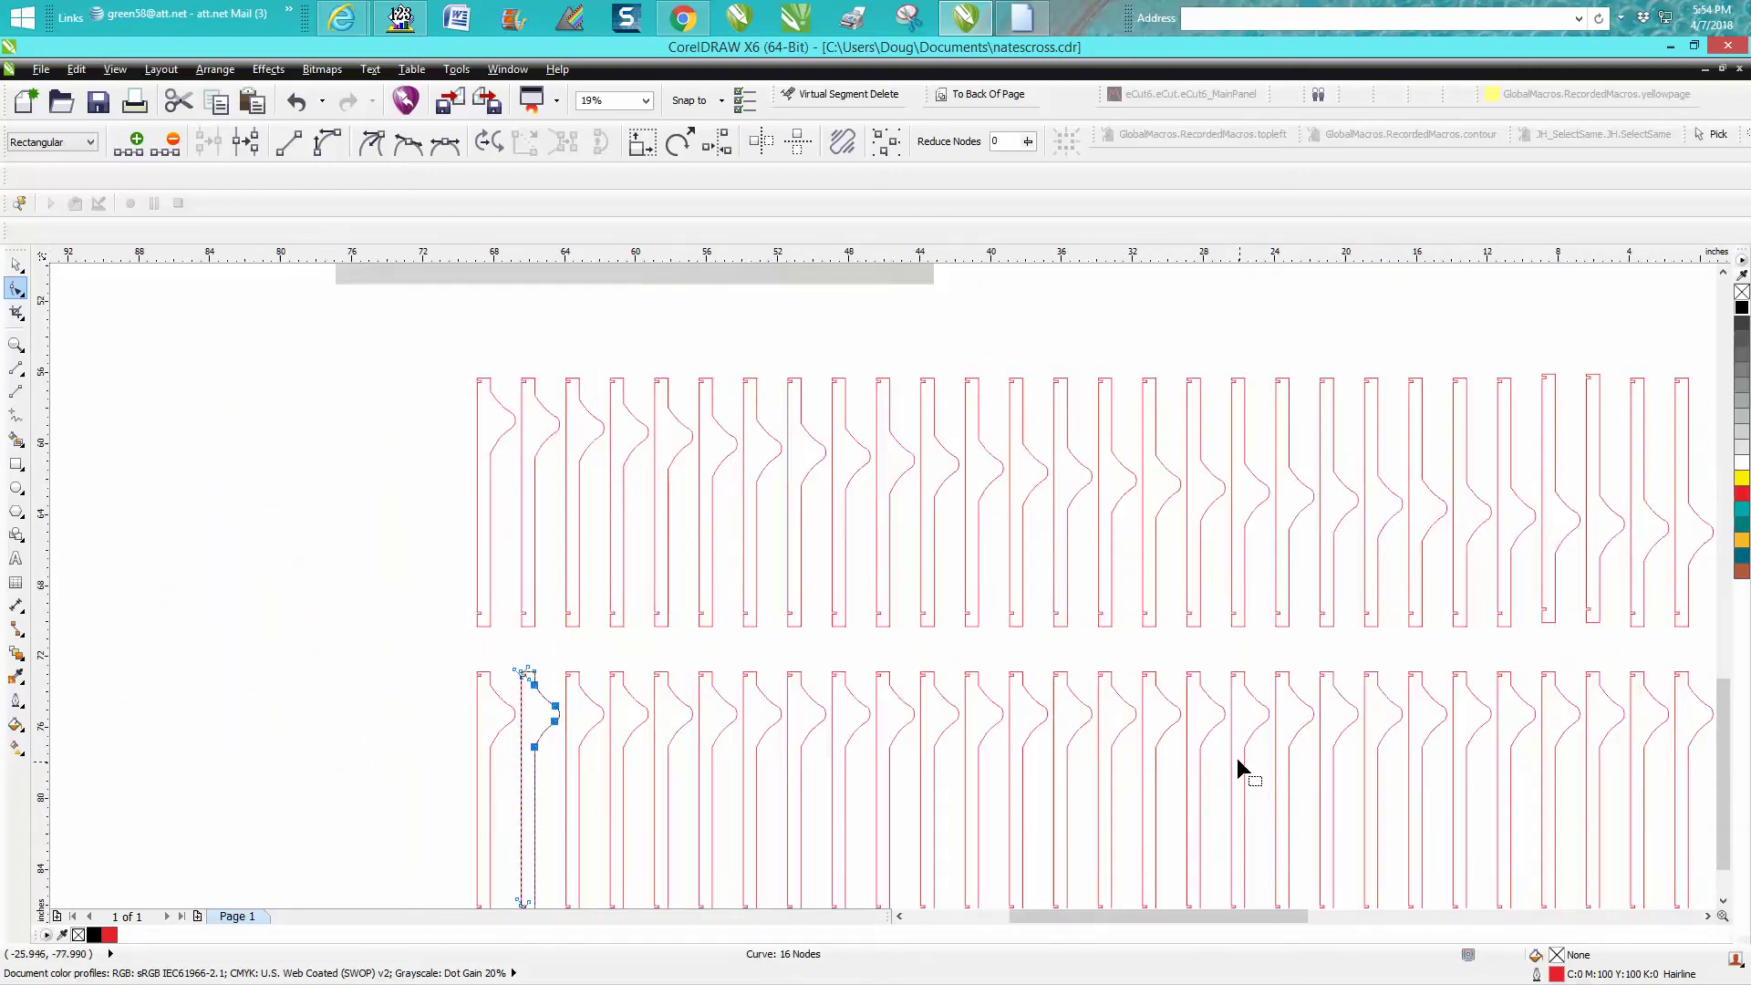
{"action": "left_click_drag", "start_coordinate": [1212, 918], "coordinate": [1250, 919]}
{"action": "scroll", "coordinate": [1226, 882], "scroll_direction": "down", "scroll_amount": 1}
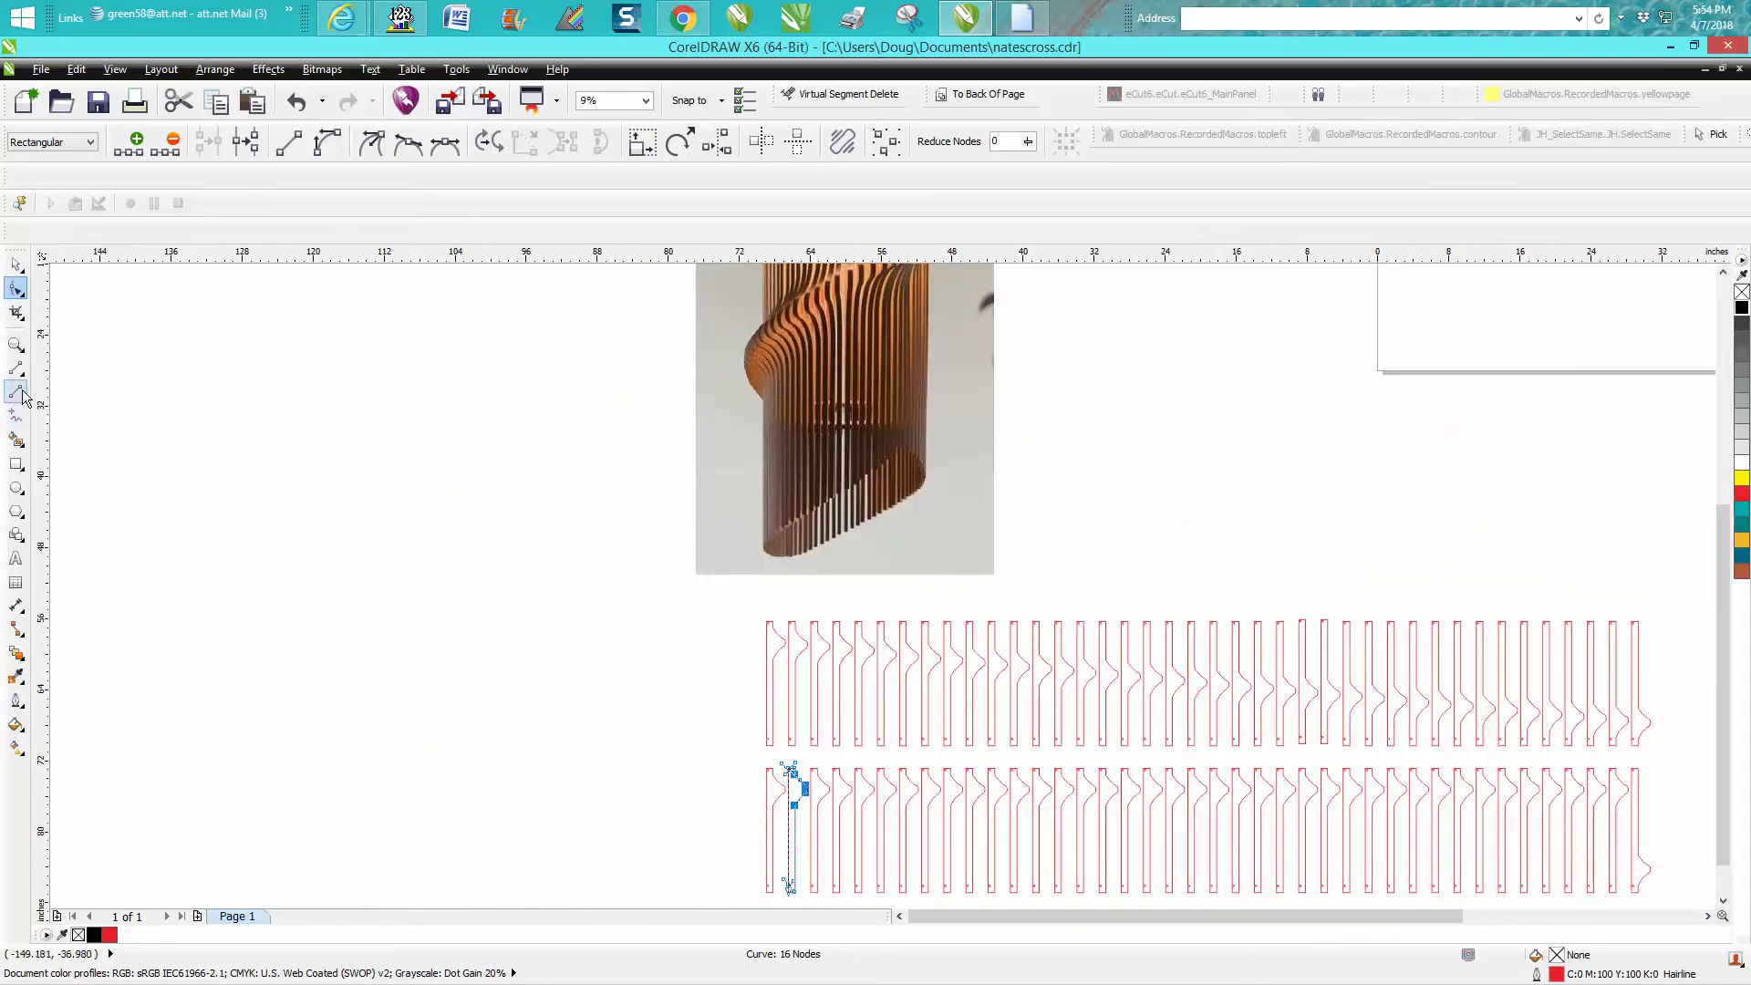
Select the last lower slat and draw a sloped line from the first slat's top to it.
{"action": "left_click", "coordinate": [17, 344]}
{"action": "scroll", "coordinate": [1457, 945], "scroll_direction": "down", "scroll_amount": 1}
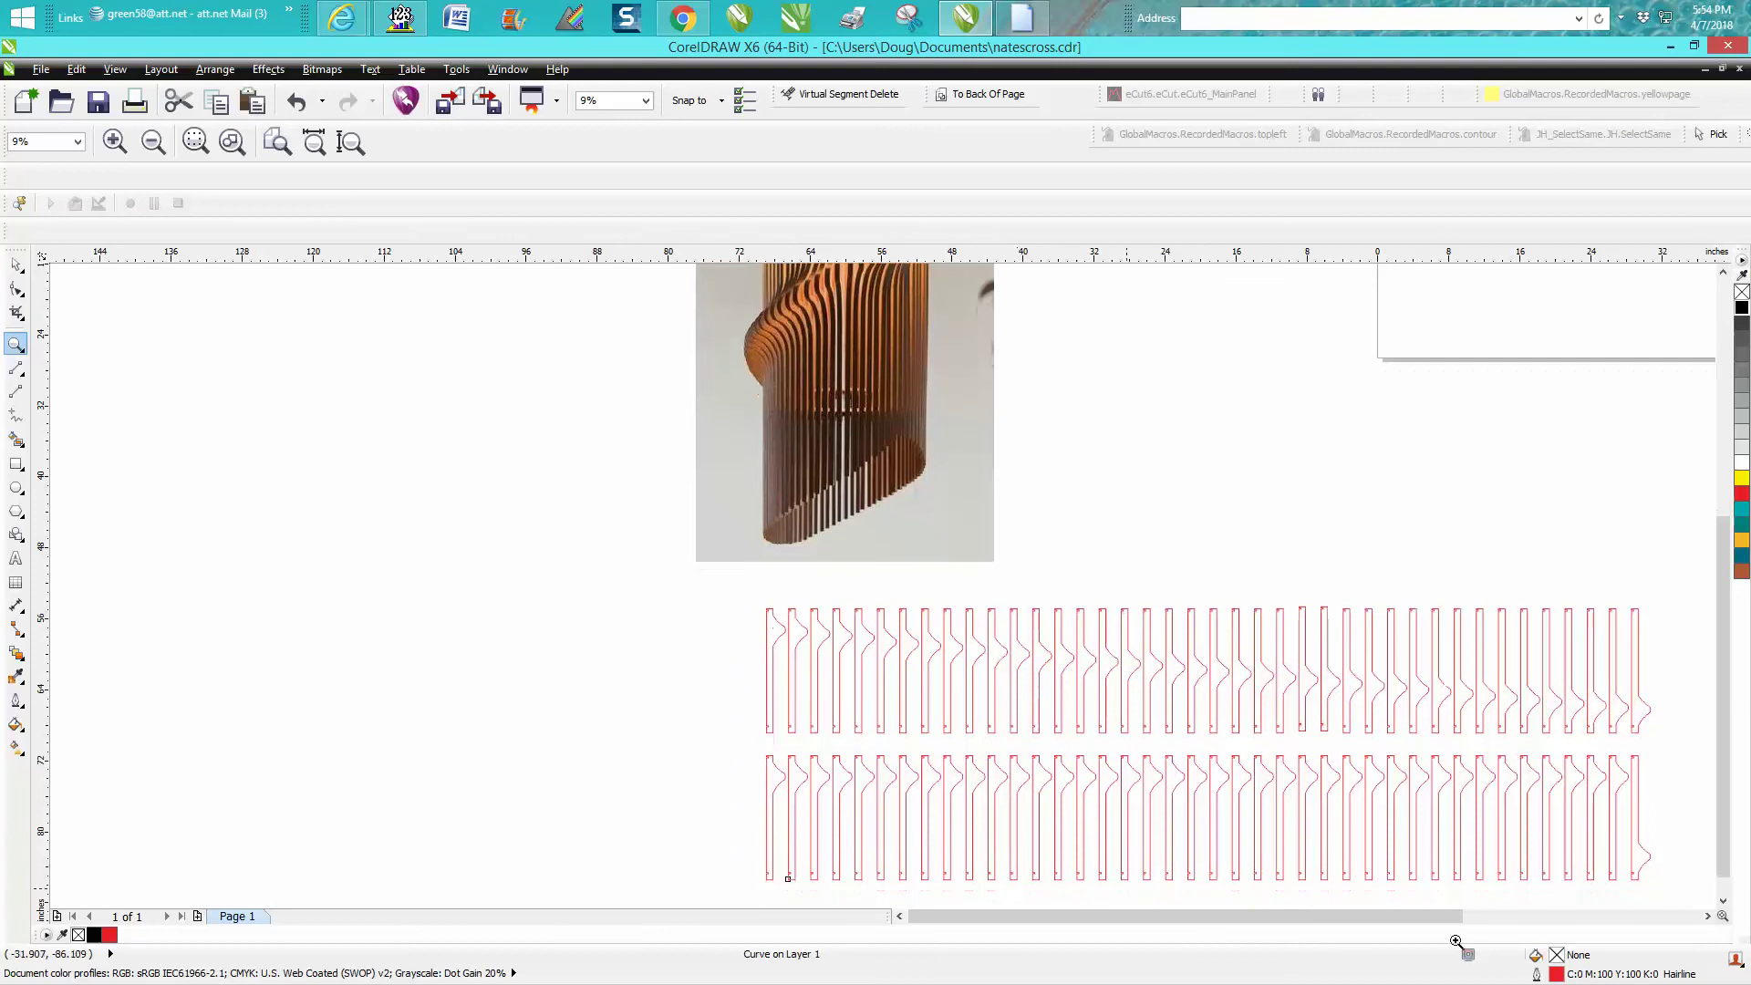
{"action": "scroll", "coordinate": [1456, 945], "scroll_direction": "down", "scroll_amount": 2}
{"action": "left_click", "coordinate": [875, 724]}
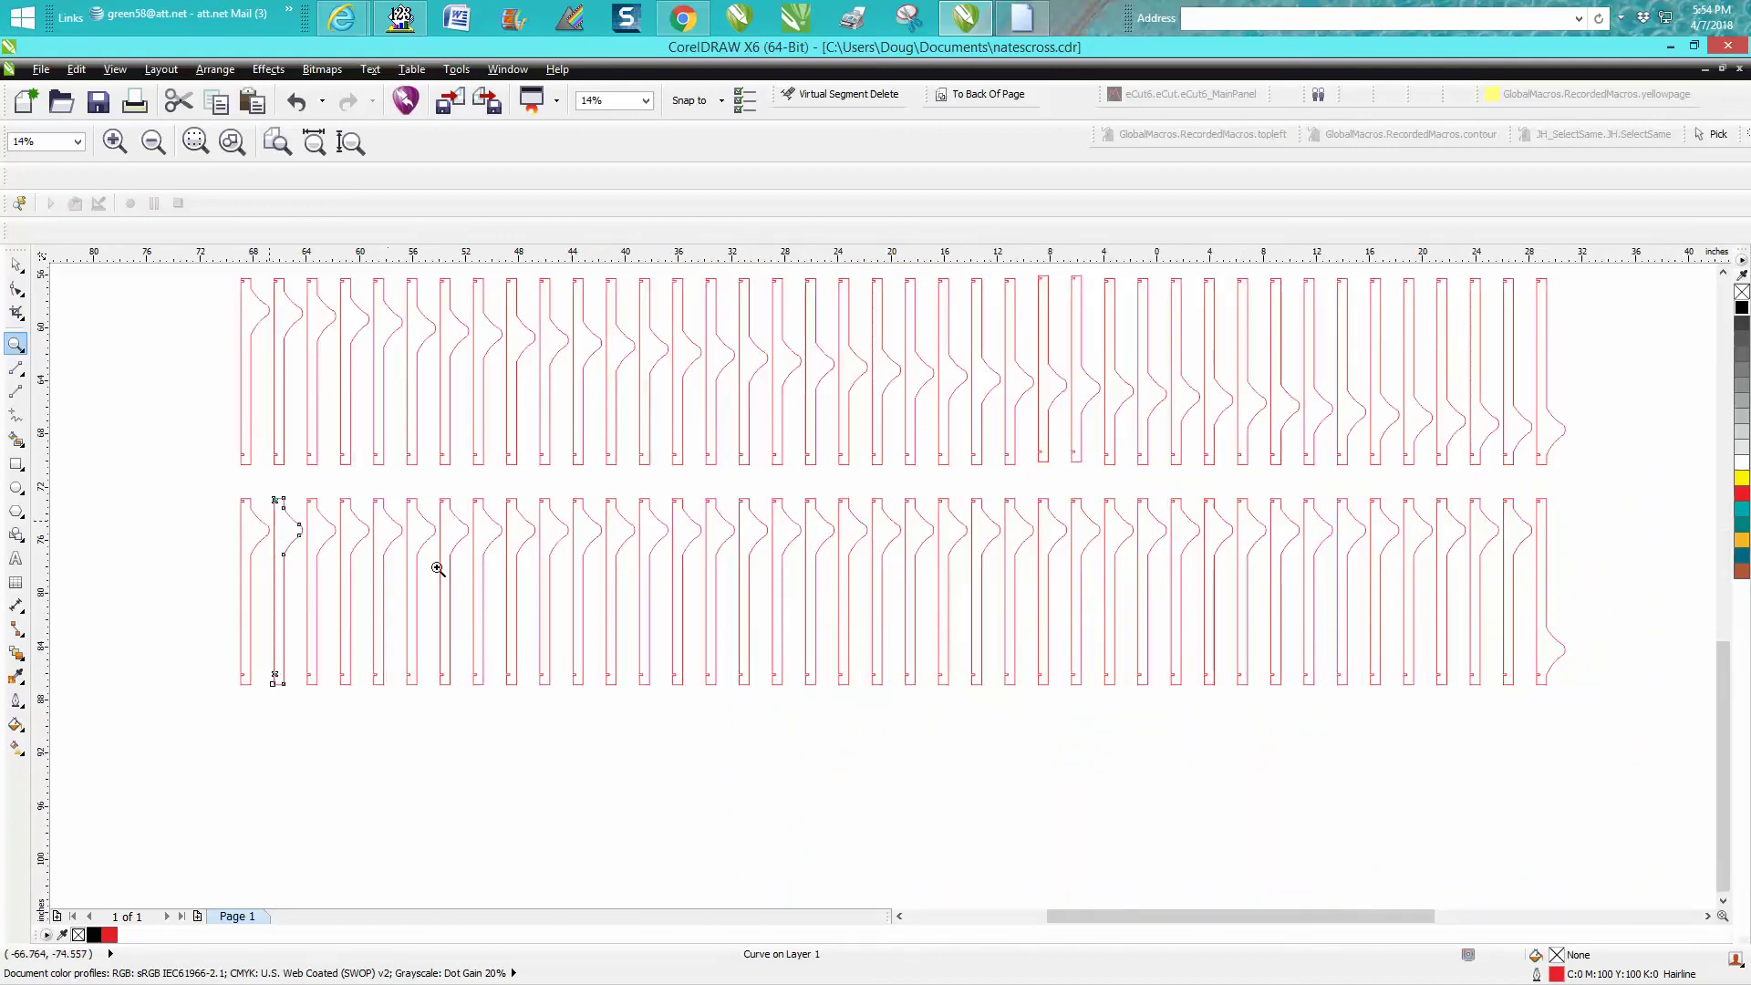
{"action": "left_click", "coordinate": [25, 268]}
{"action": "left_click", "coordinate": [1553, 649]}
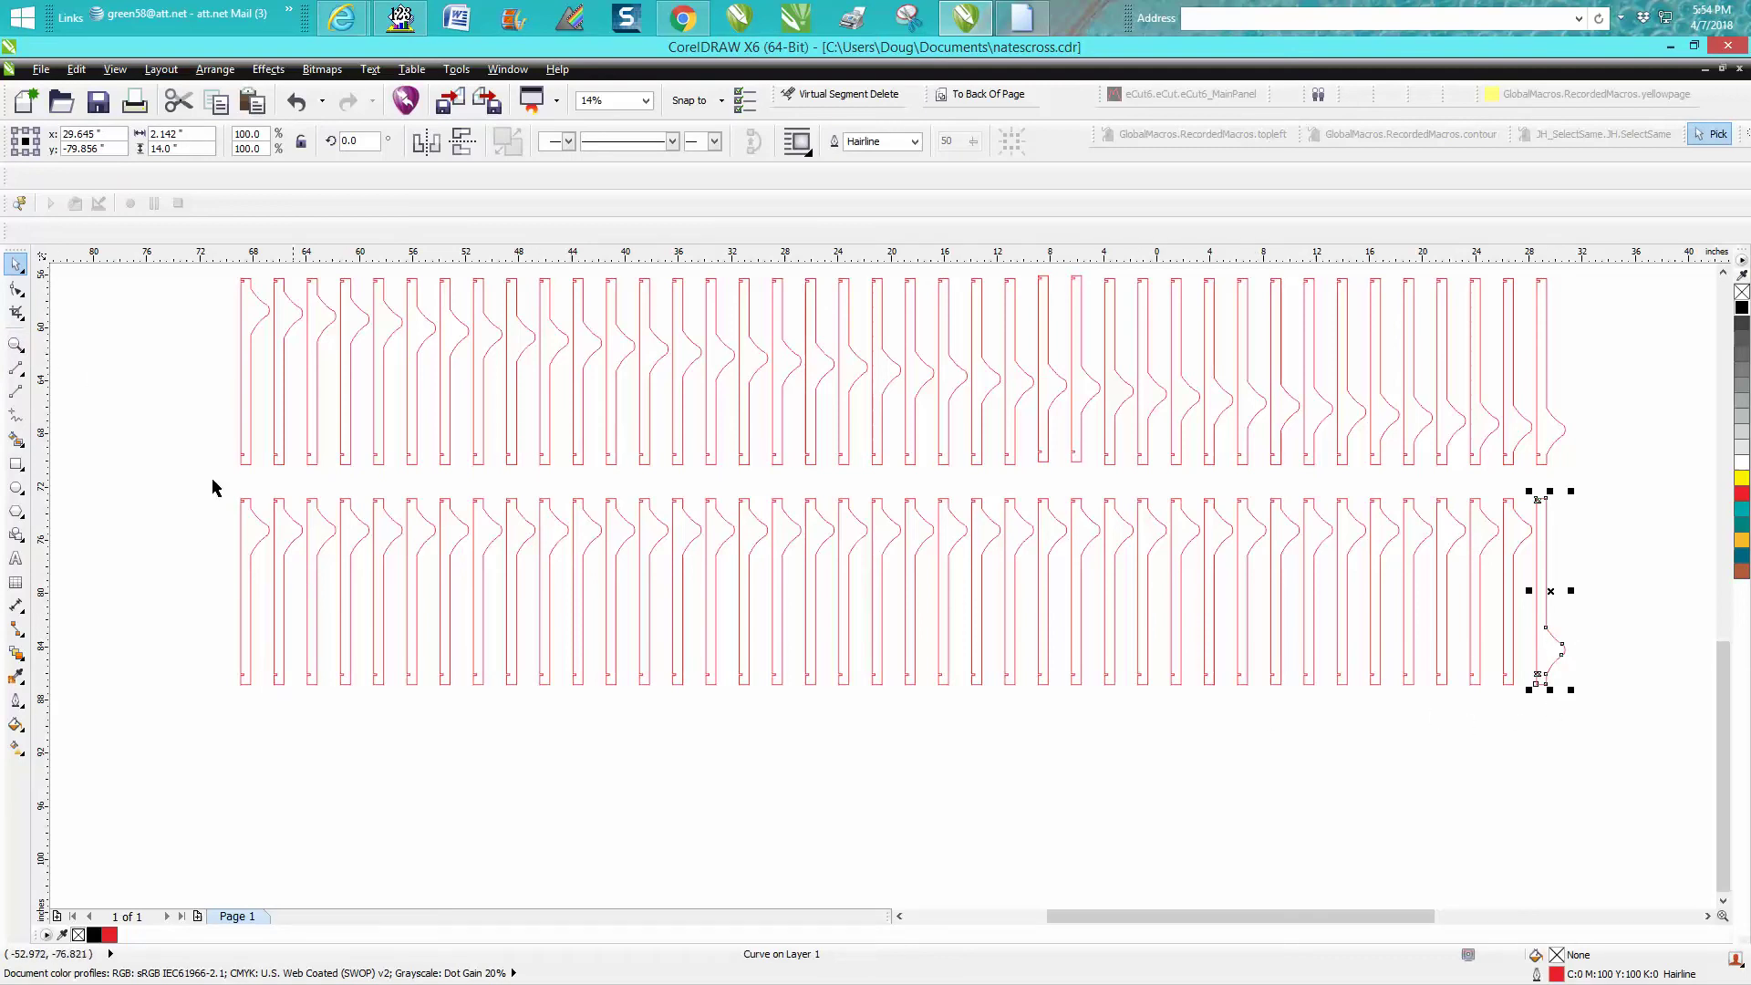
{"action": "left_click", "coordinate": [17, 344]}
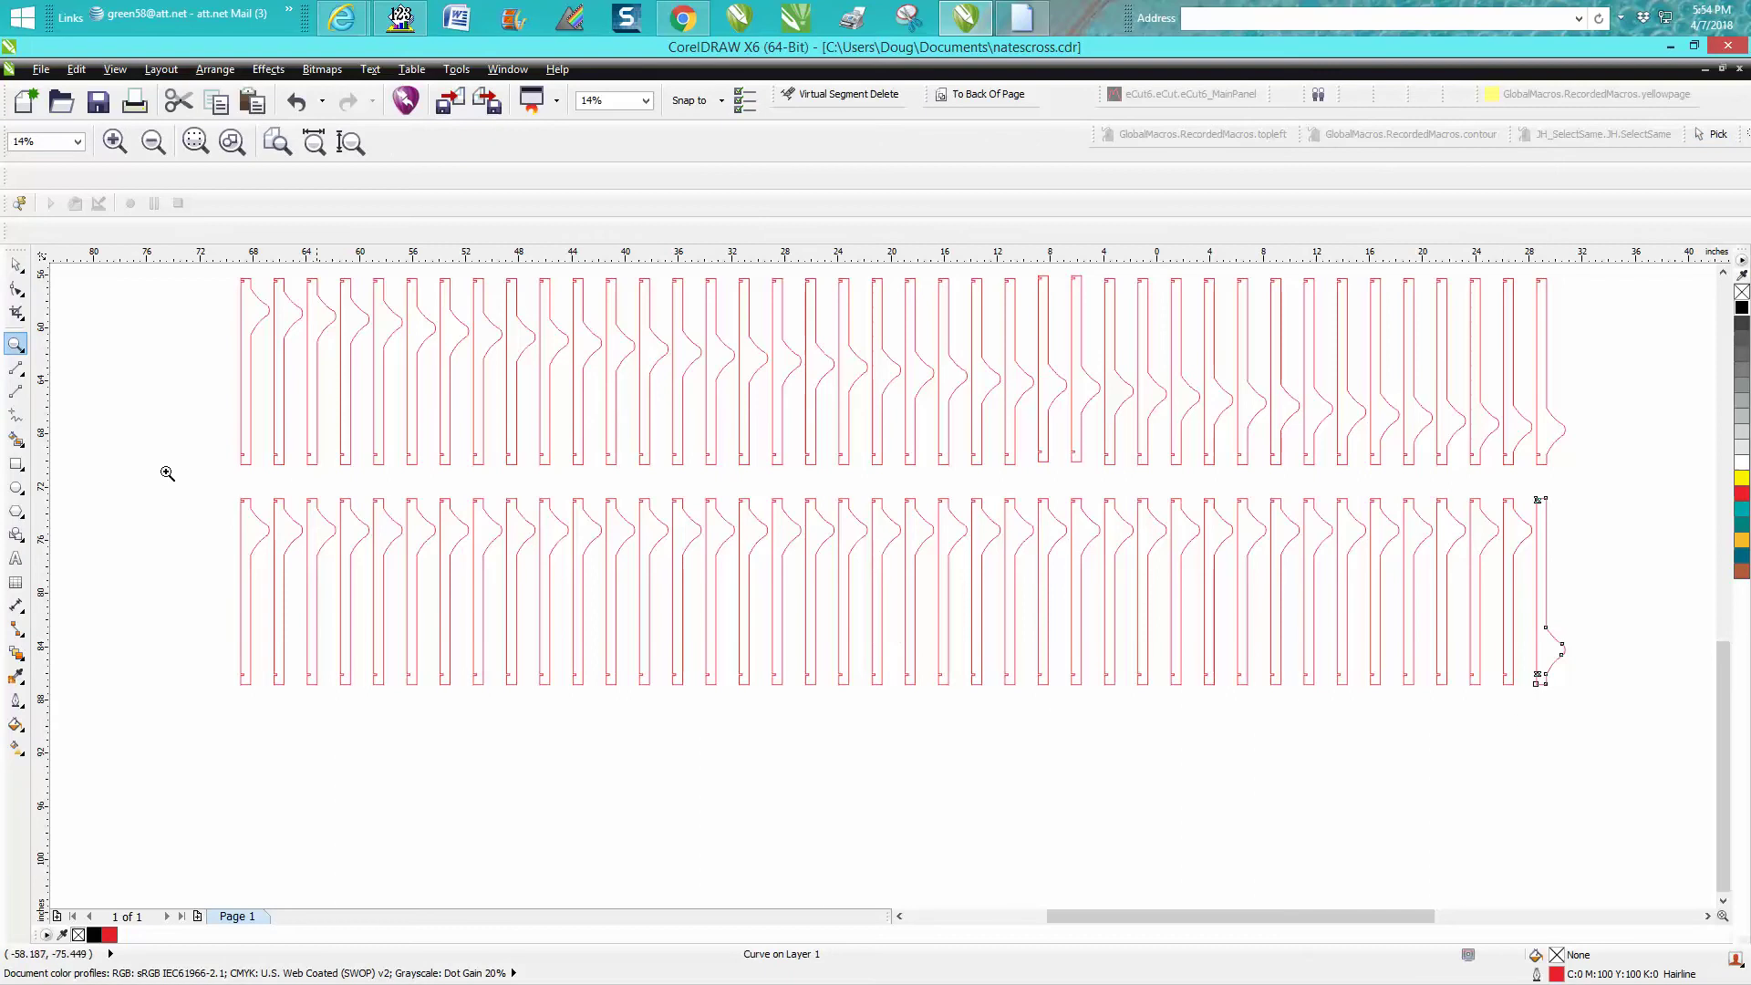
{"action": "left_click", "coordinate": [17, 369]}
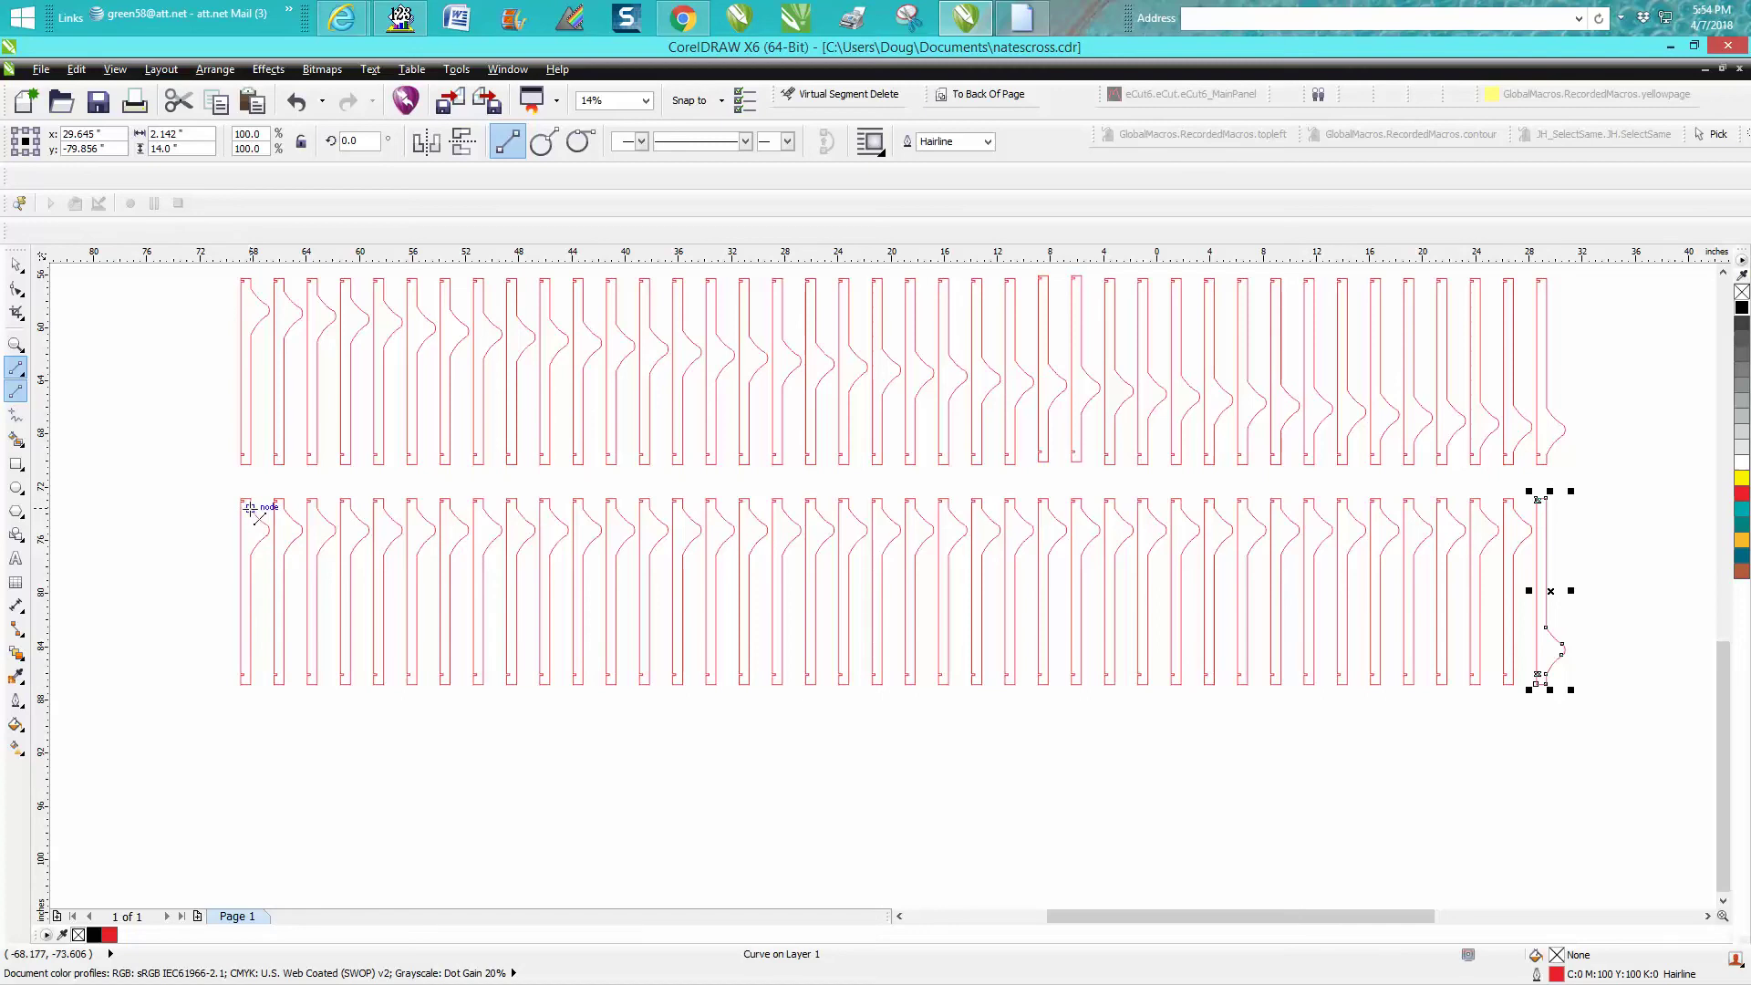
{"action": "left_click_drag", "start_coordinate": [254, 511], "coordinate": [1538, 632]}
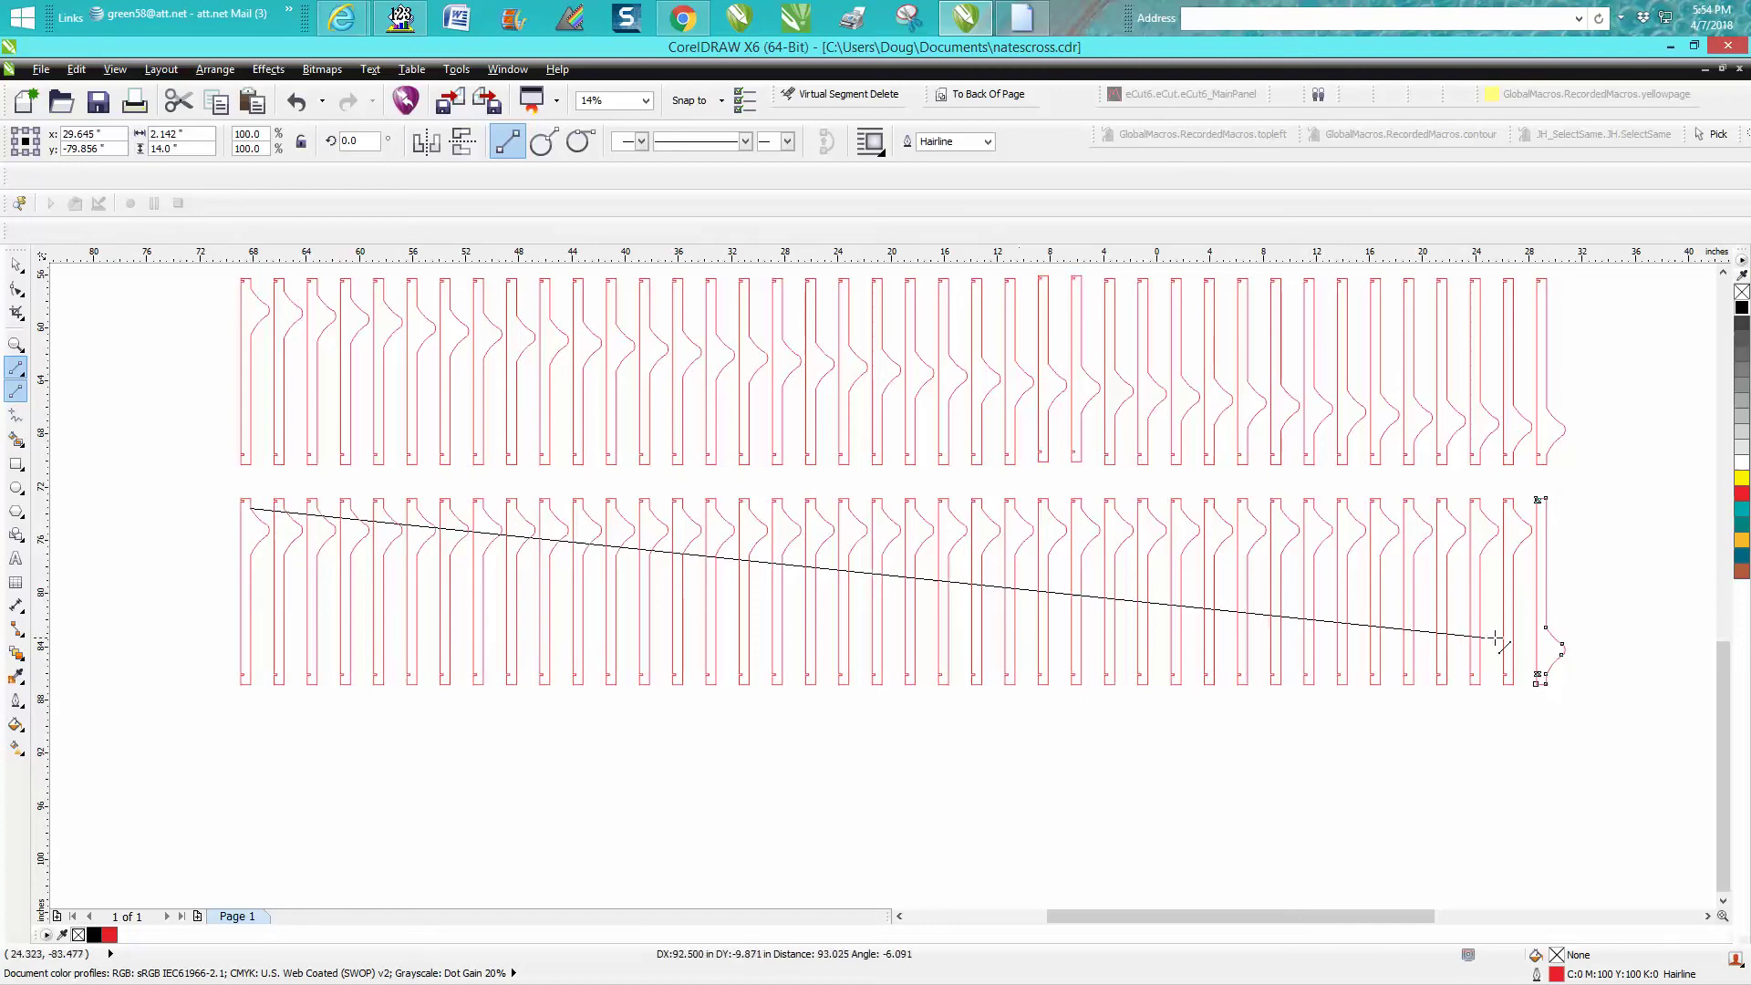
{"action": "left_click_drag", "start_coordinate": [1539, 631], "coordinate": [1548, 629]}
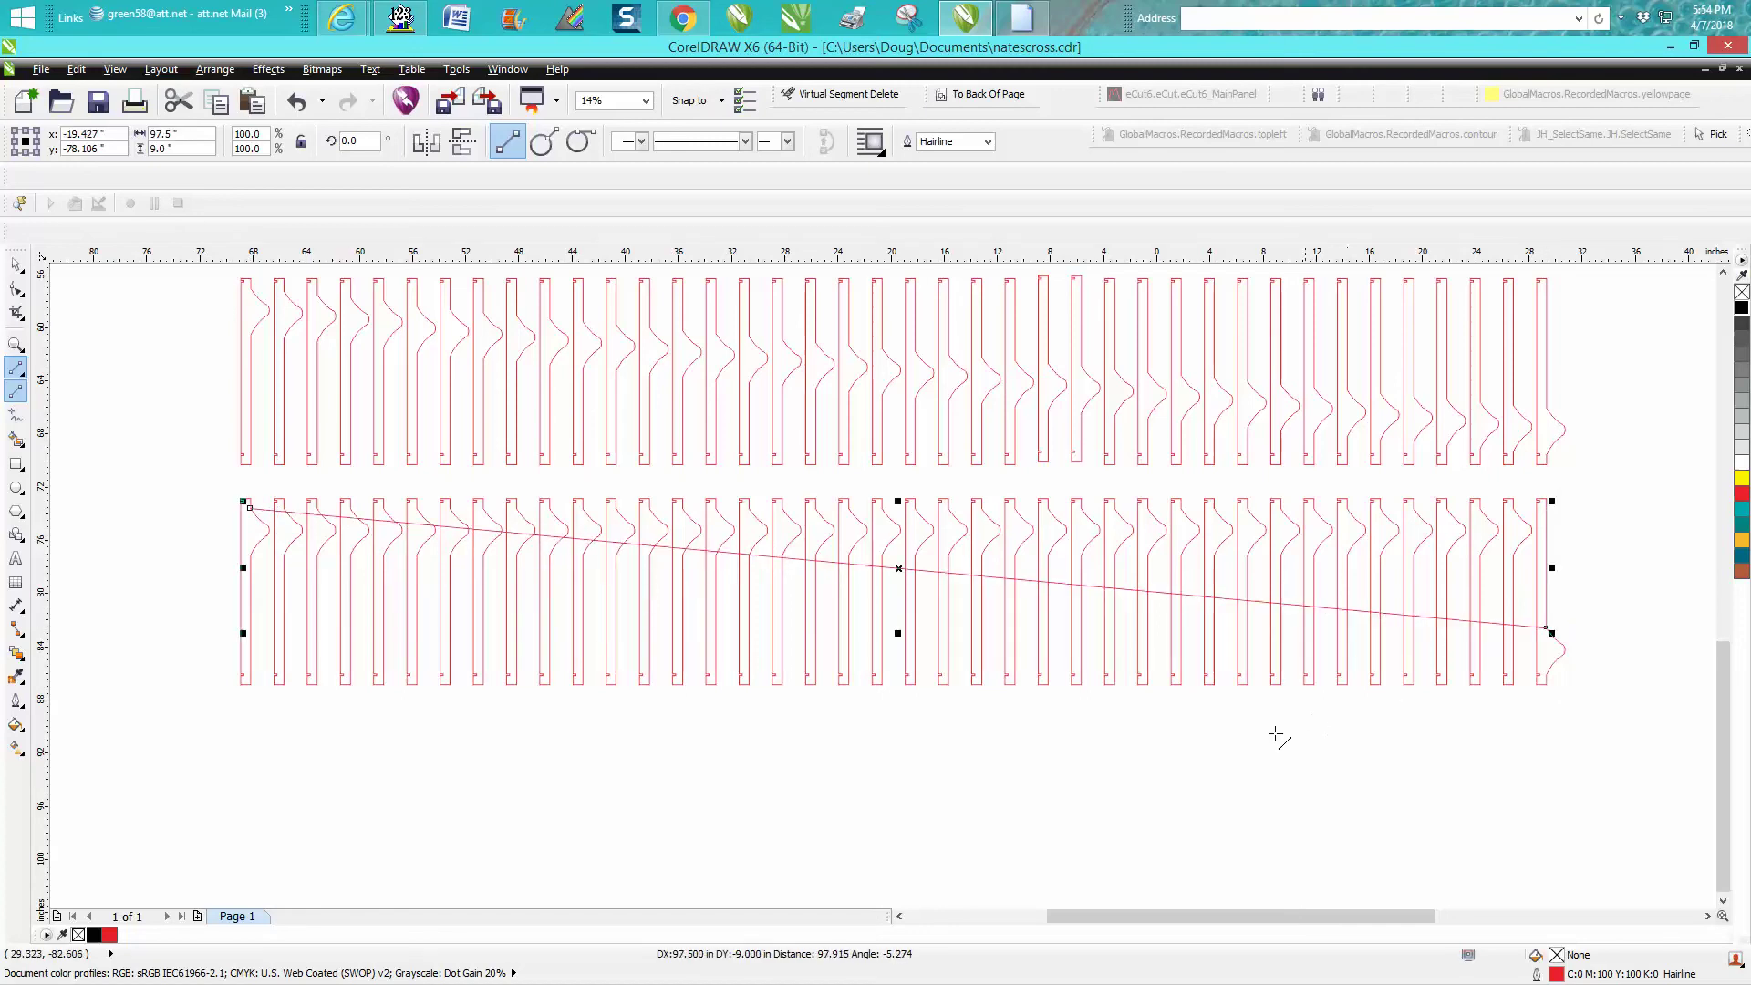
{"action": "left_click", "coordinate": [17, 342]}
Zoom on the leftmost lower slats and select curve nodes on the second through fourth slats.
{"action": "left_click_drag", "start_coordinate": [191, 465], "coordinate": [559, 636]}
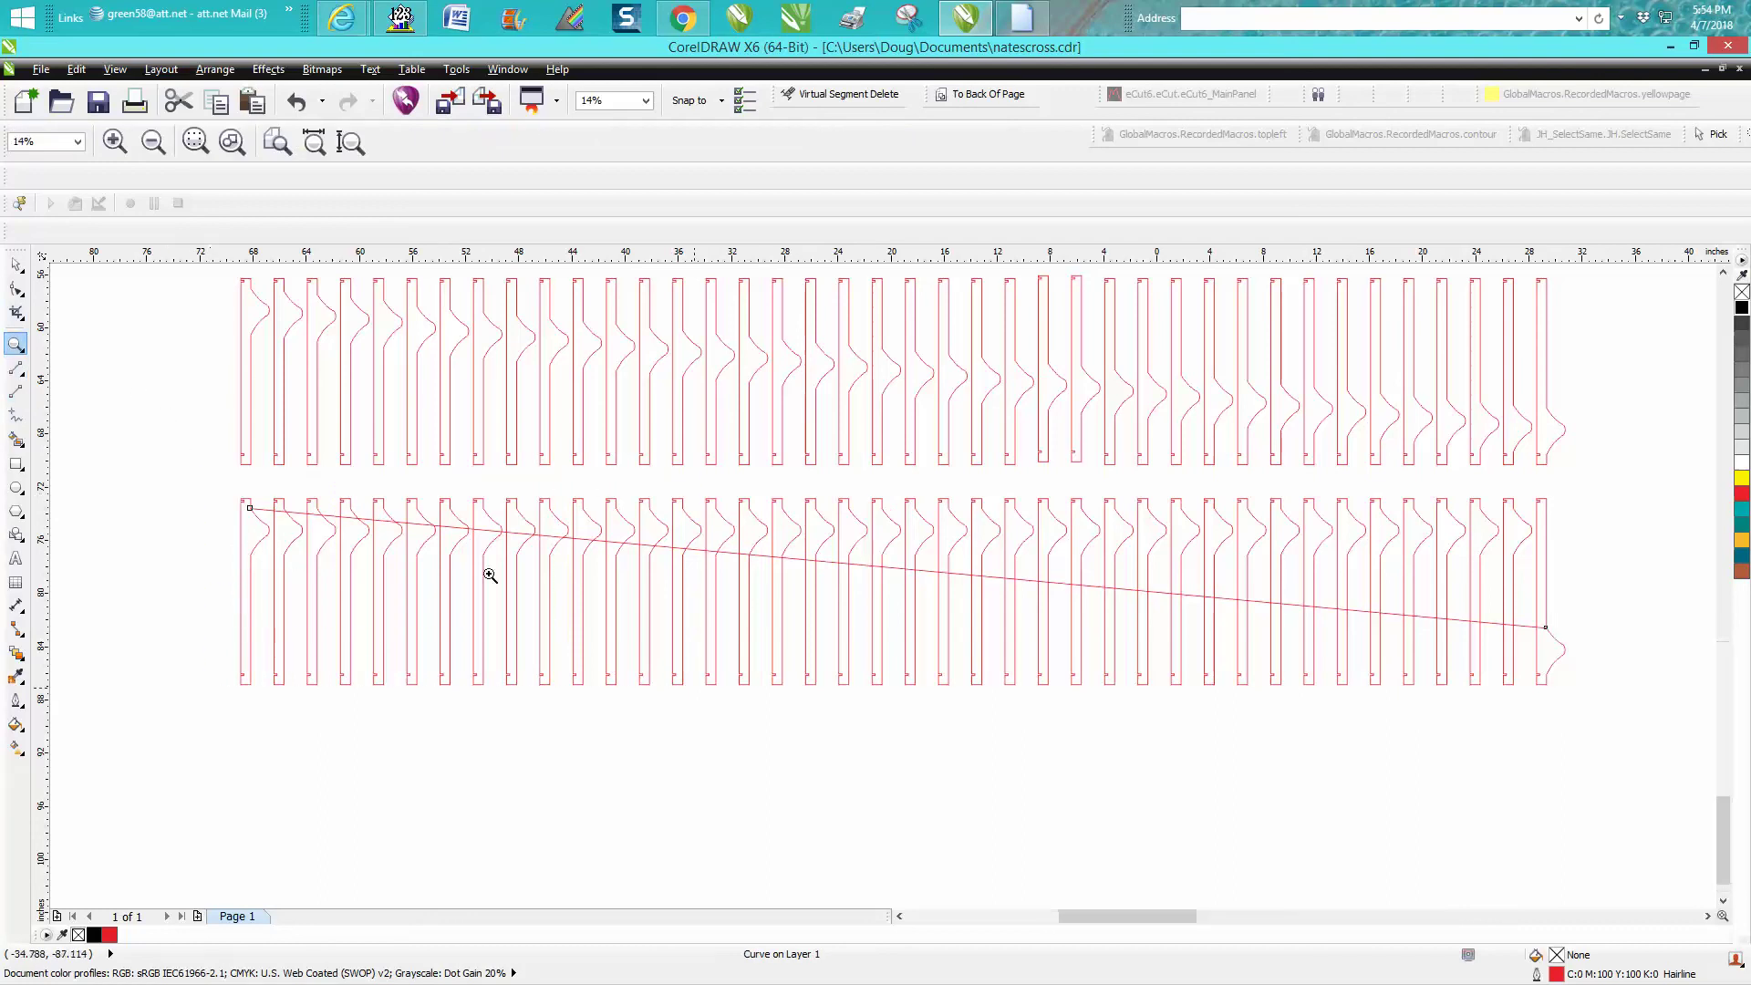
{"action": "left_click", "coordinate": [25, 295]}
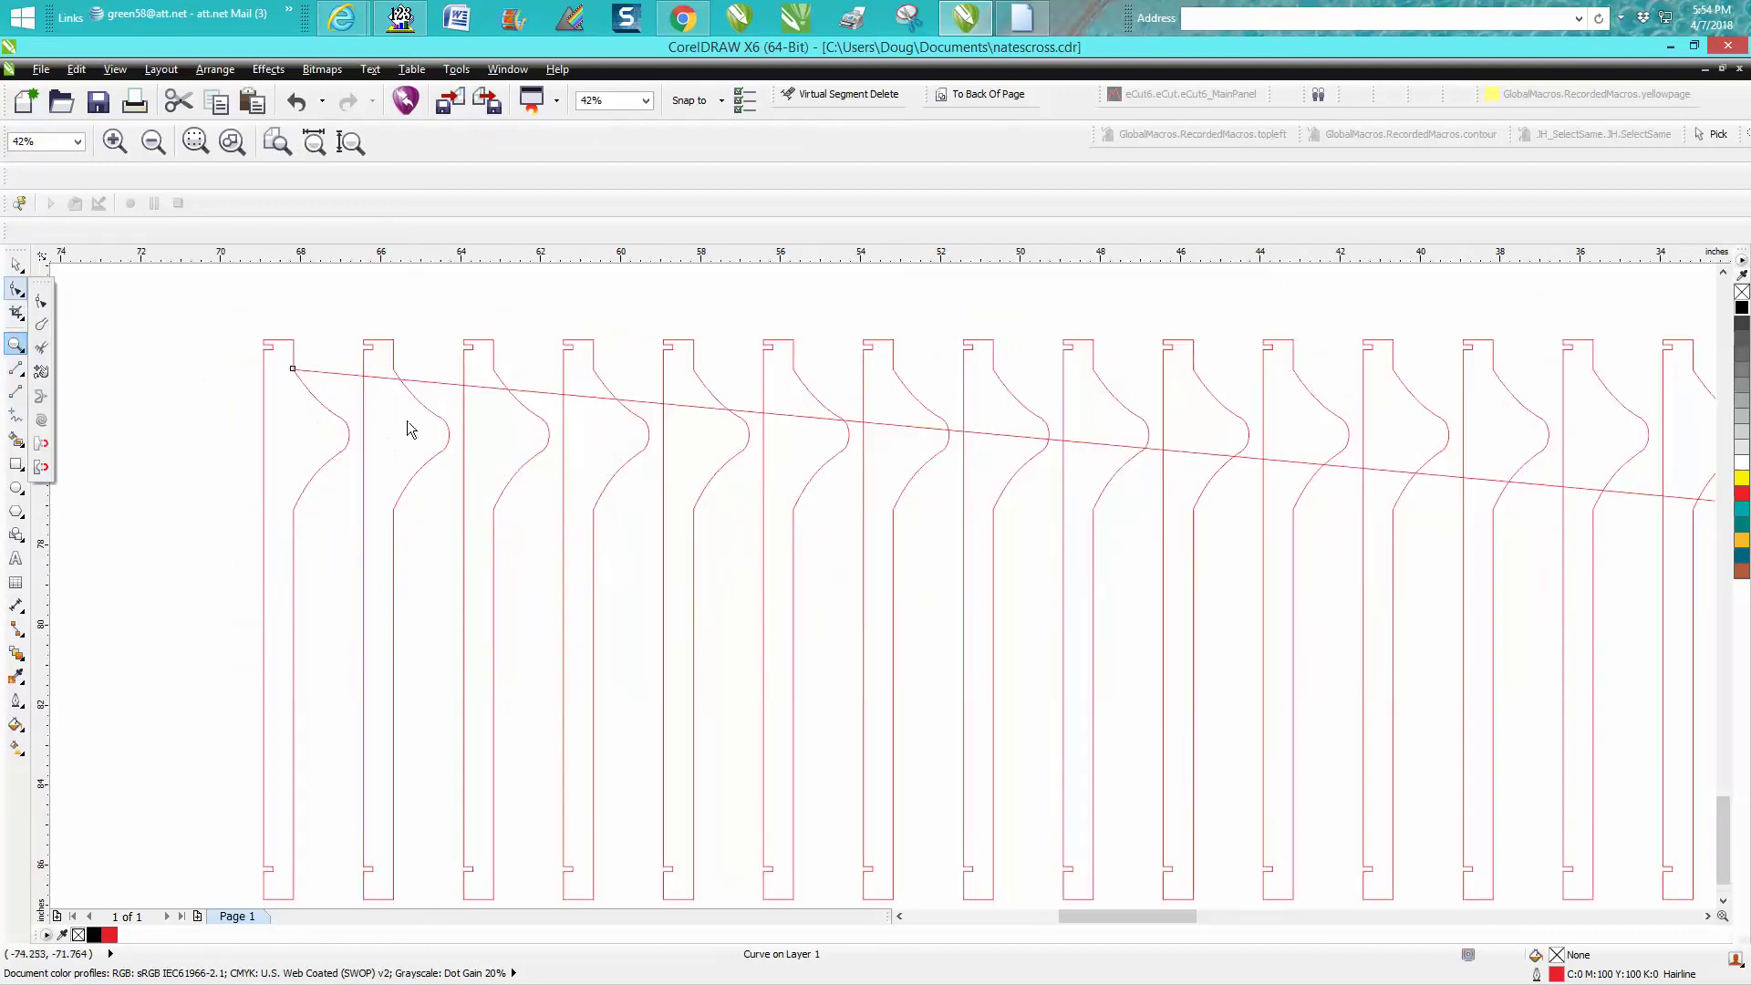
{"action": "left_click", "coordinate": [17, 290]}
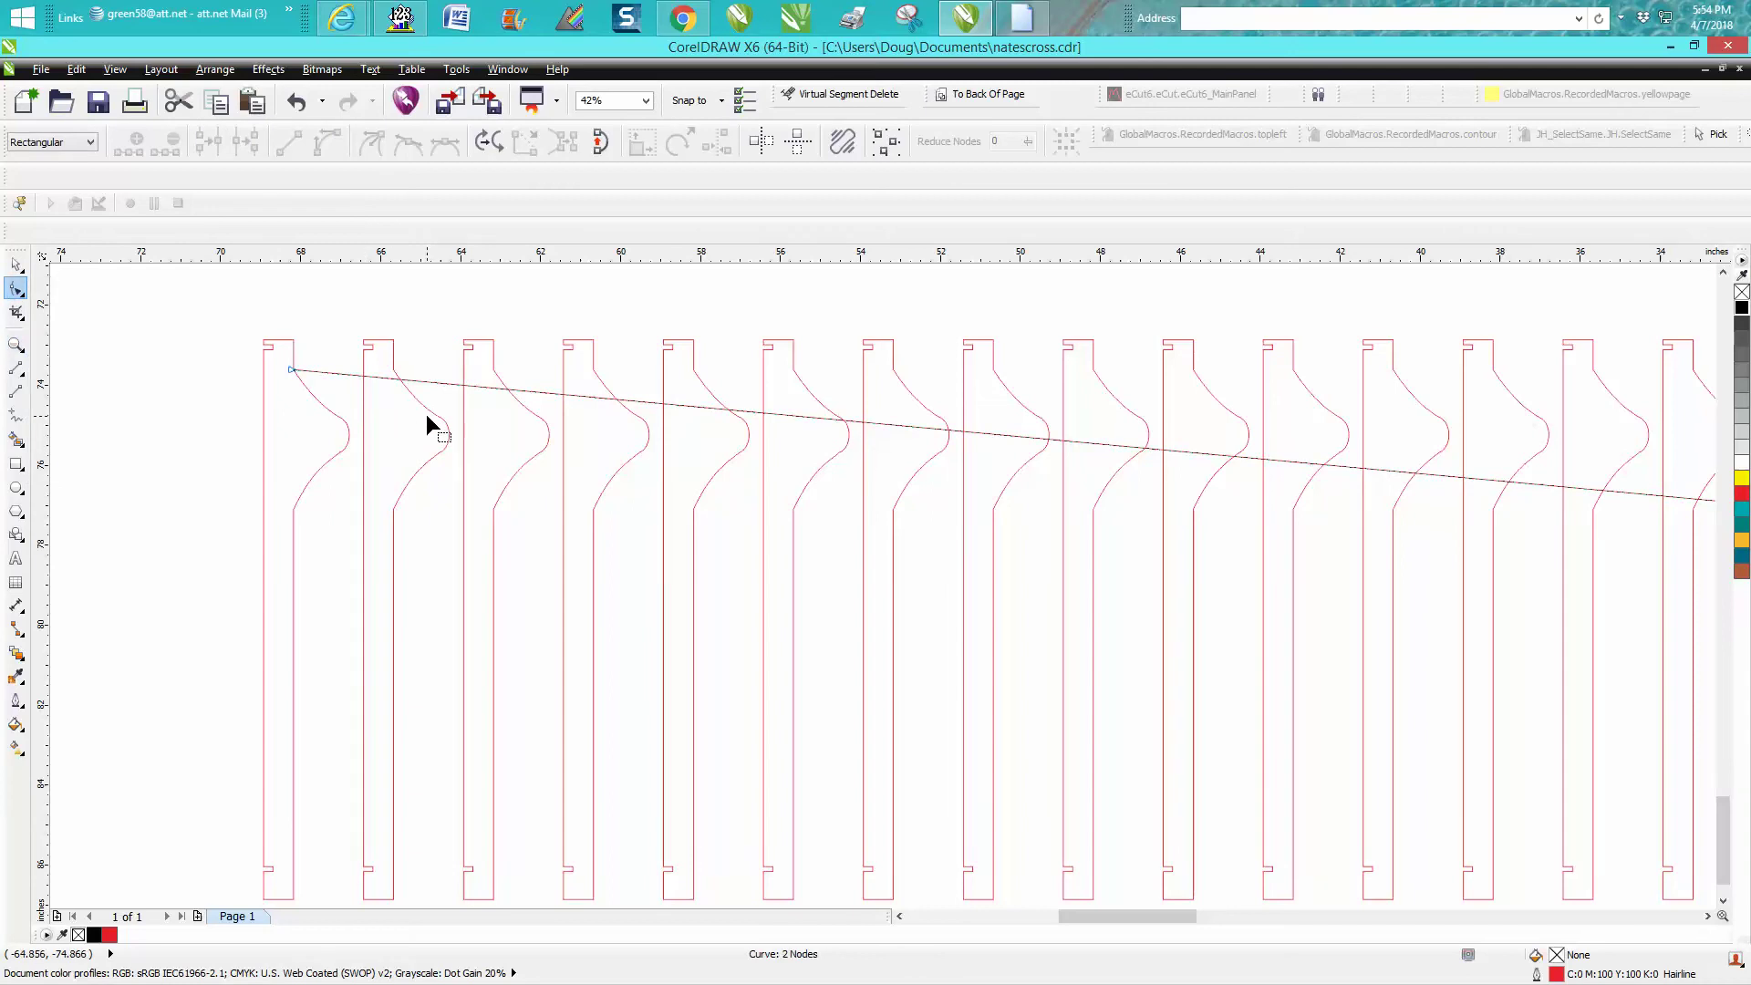
{"action": "left_click", "coordinate": [428, 416]}
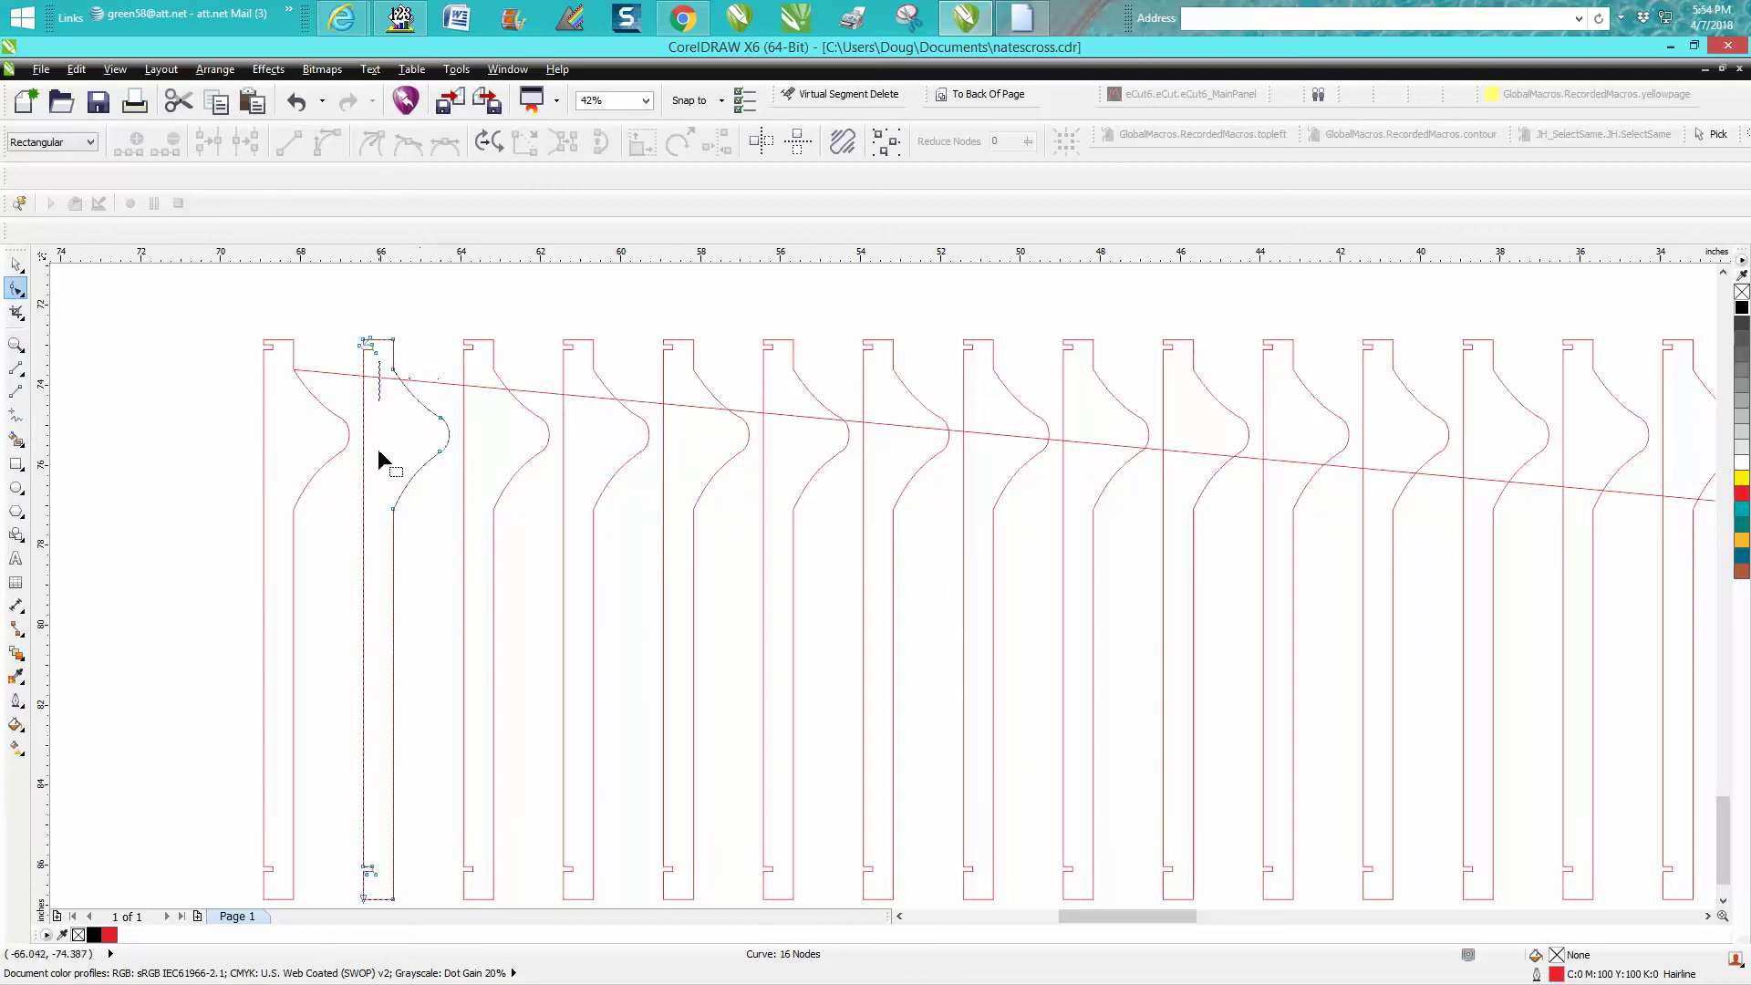
{"action": "left_click_drag", "start_coordinate": [373, 354], "coordinate": [463, 531]}
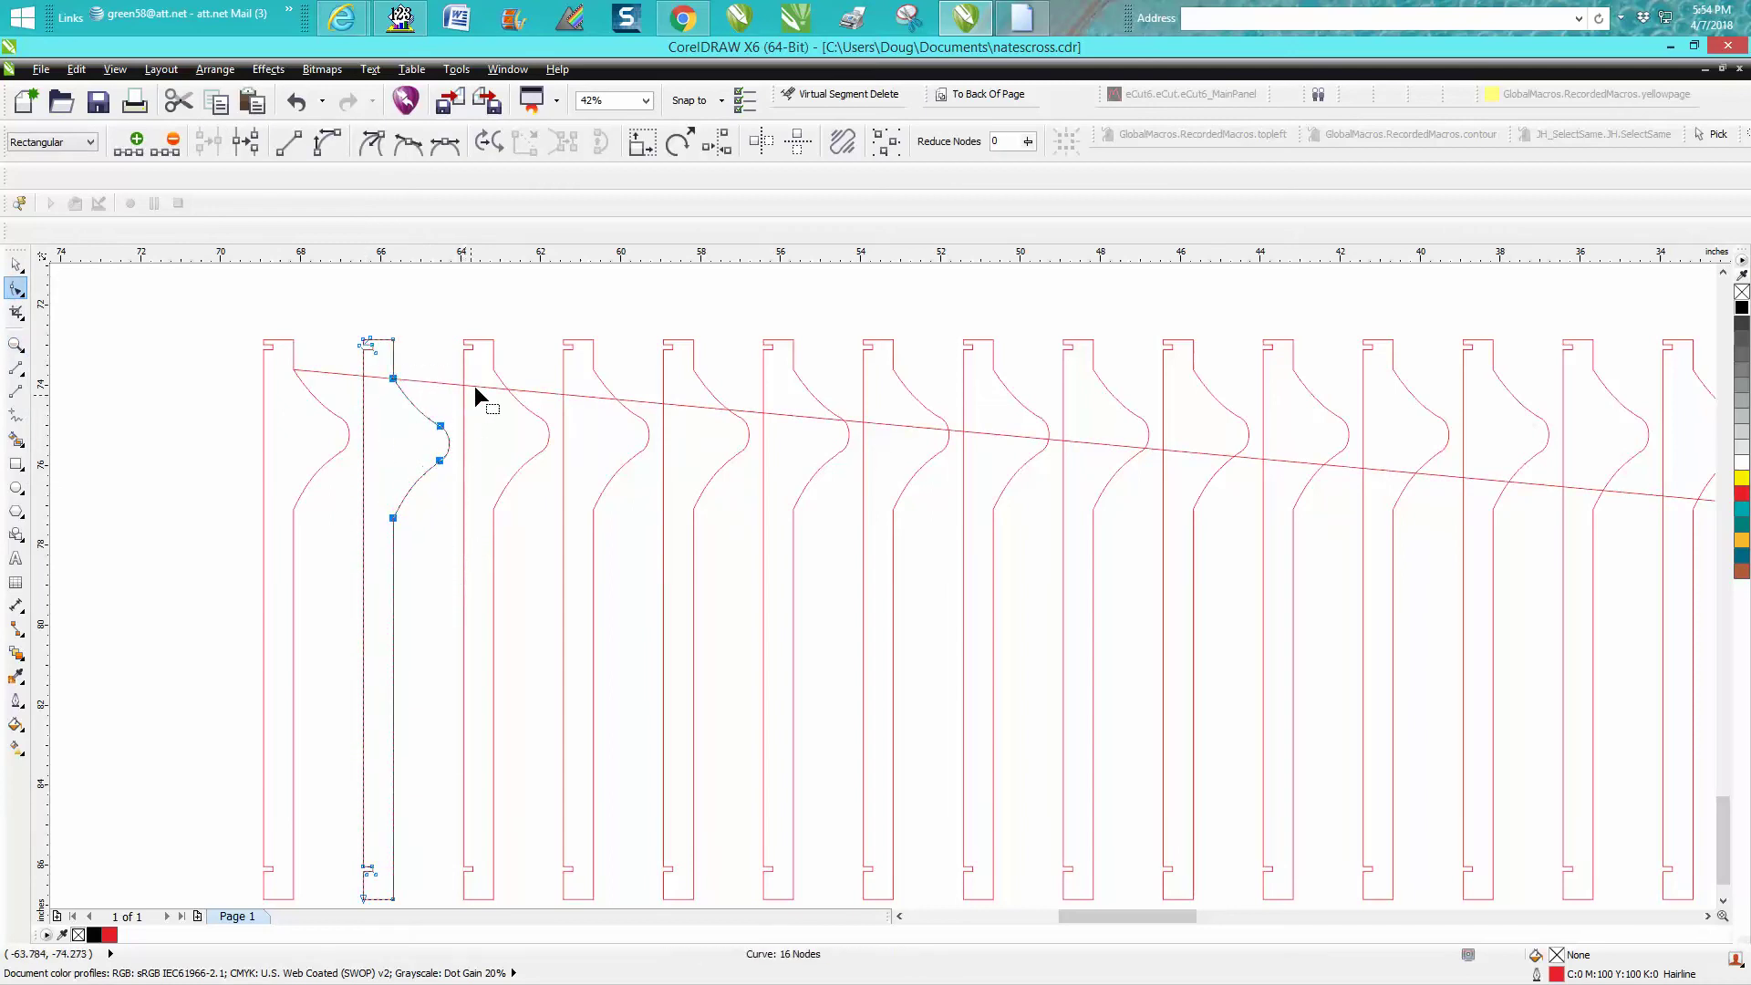
{"action": "left_click", "coordinate": [499, 388]}
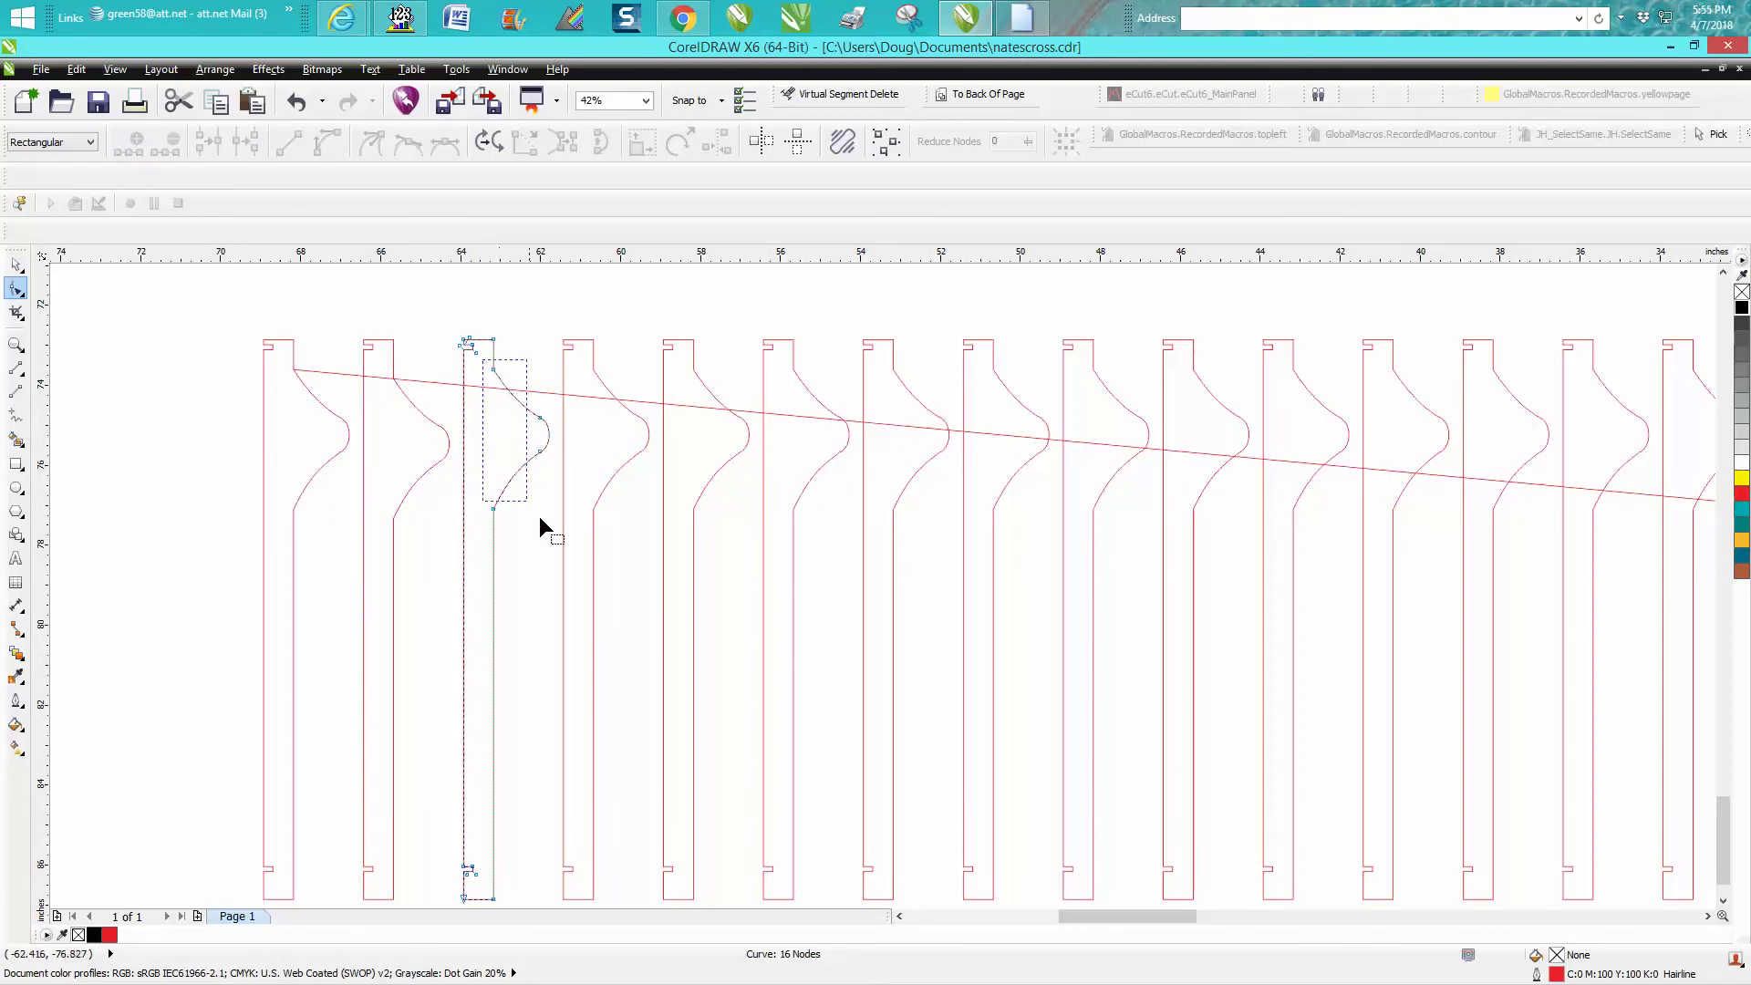
{"action": "left_click_drag", "start_coordinate": [538, 519], "coordinate": [567, 536]}
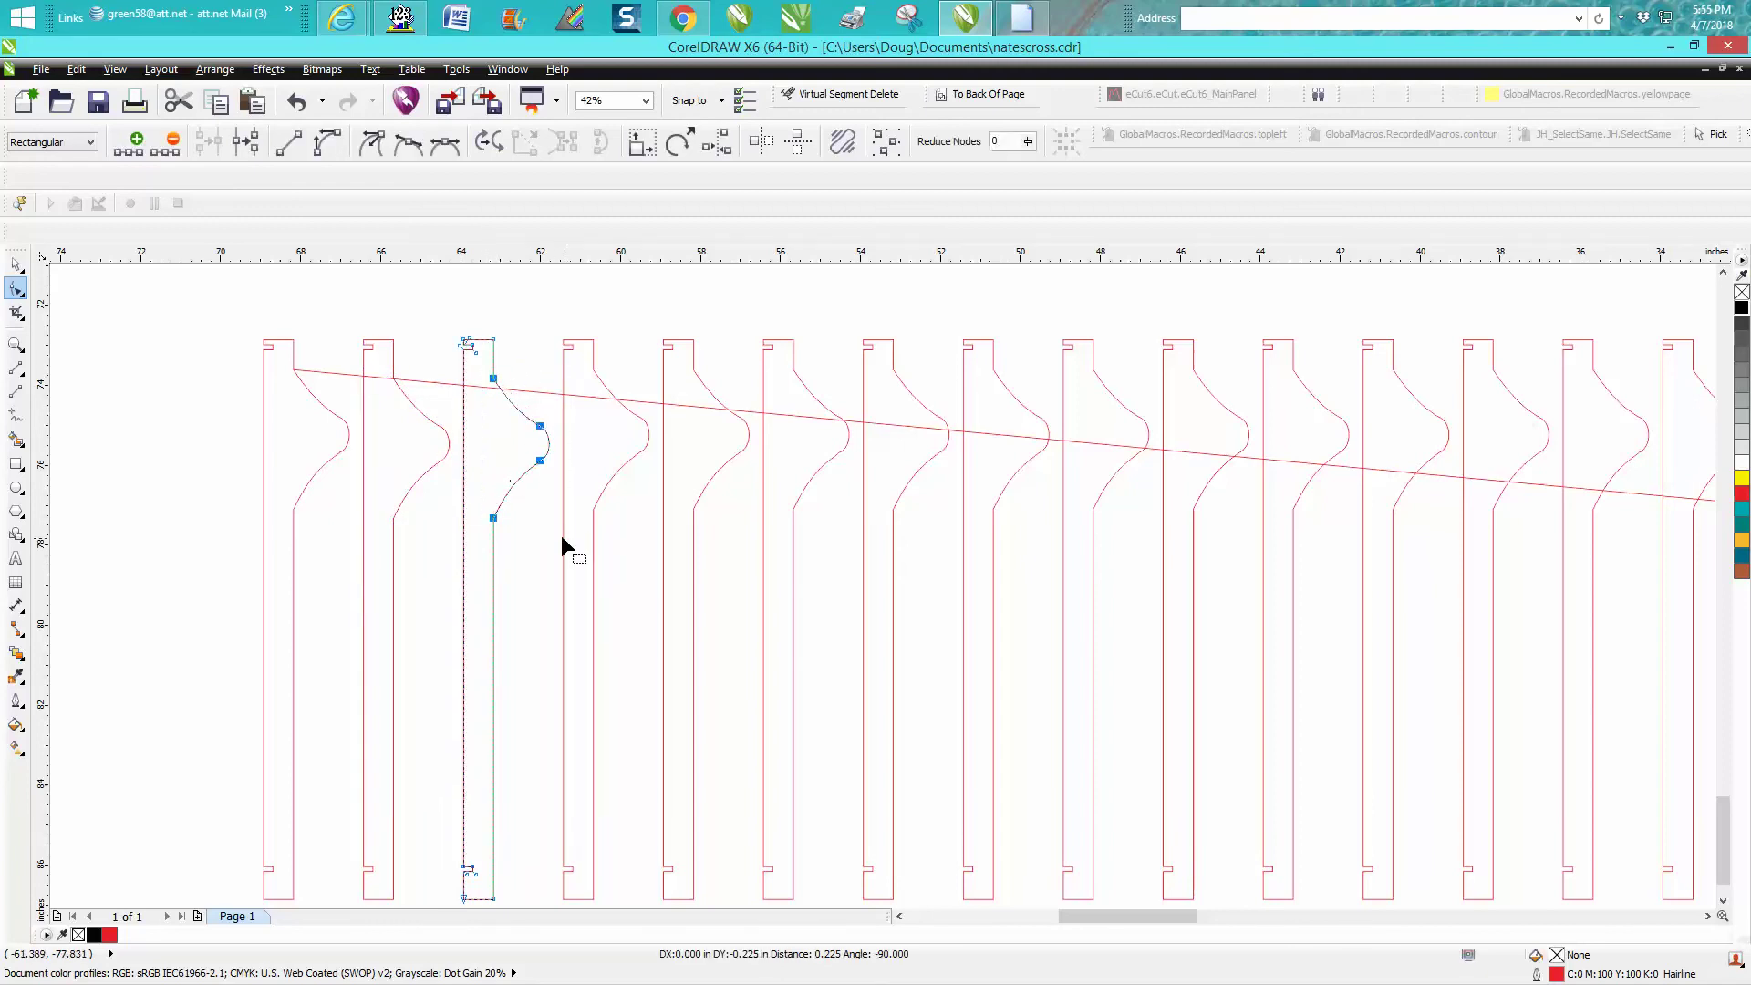
{"action": "left_click", "coordinate": [593, 383]}
{"action": "left_click_drag", "start_coordinate": [575, 358], "coordinate": [661, 538]}
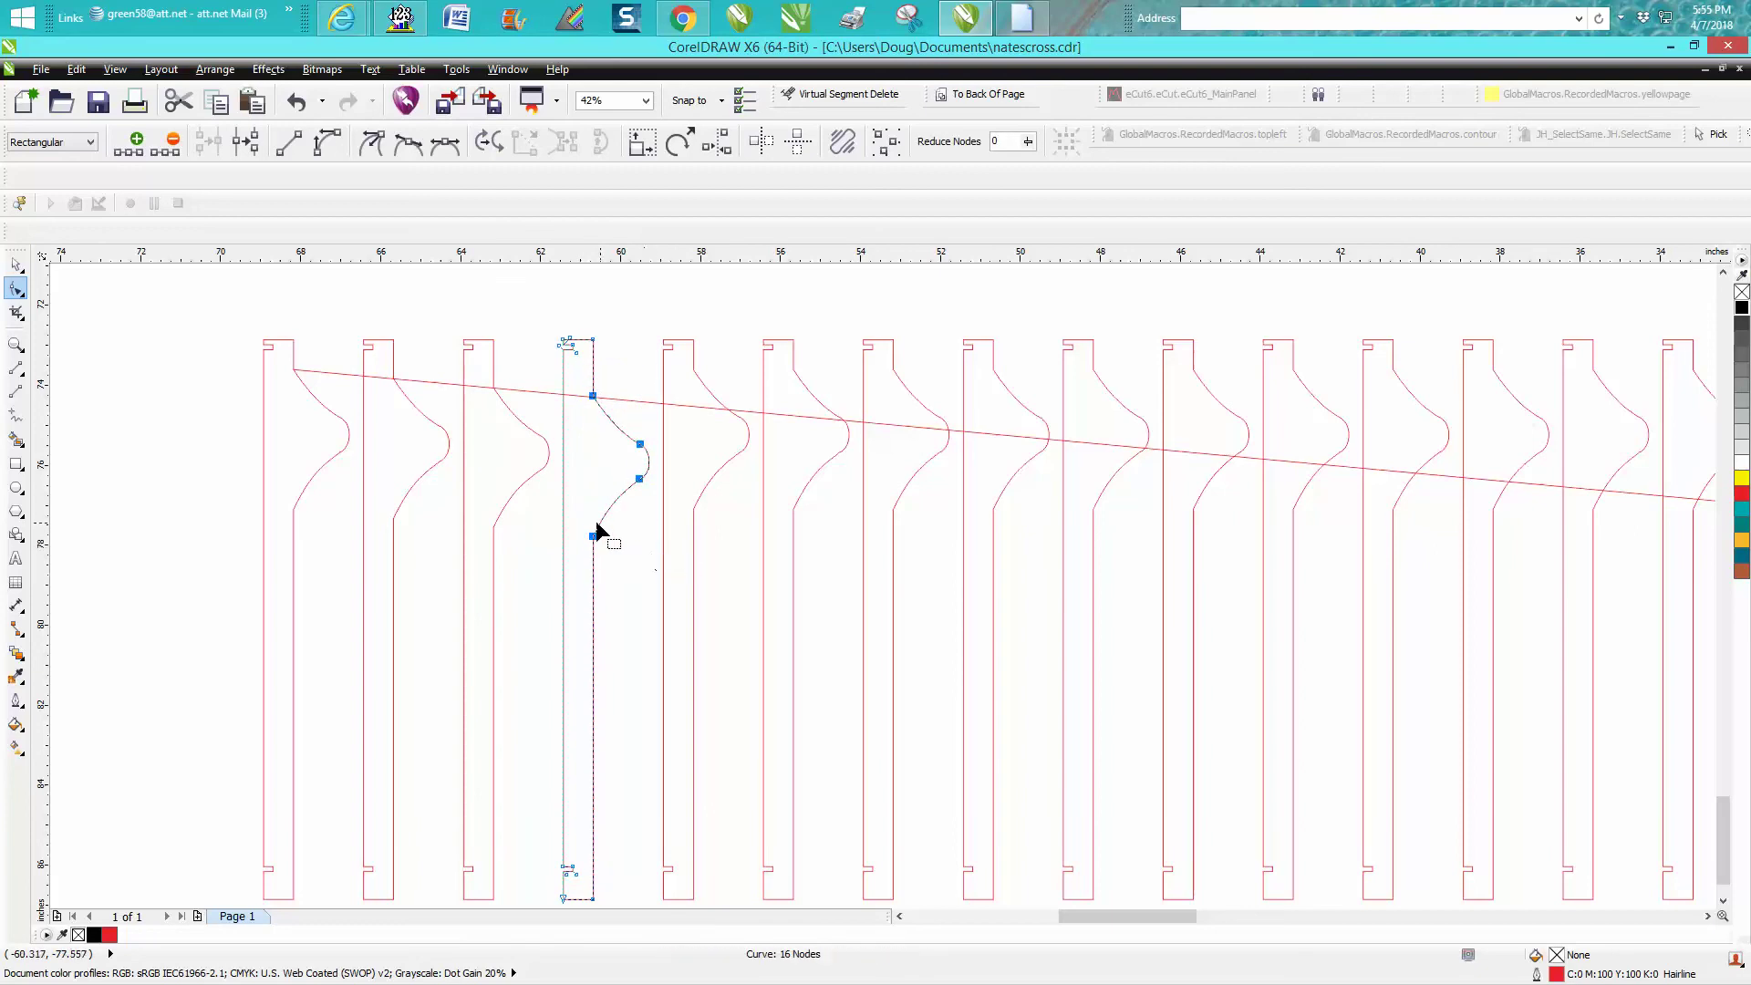
Nudge the fifth slat's four curve nodes down onto the sloped line.
{"action": "left_click", "coordinate": [704, 389]}
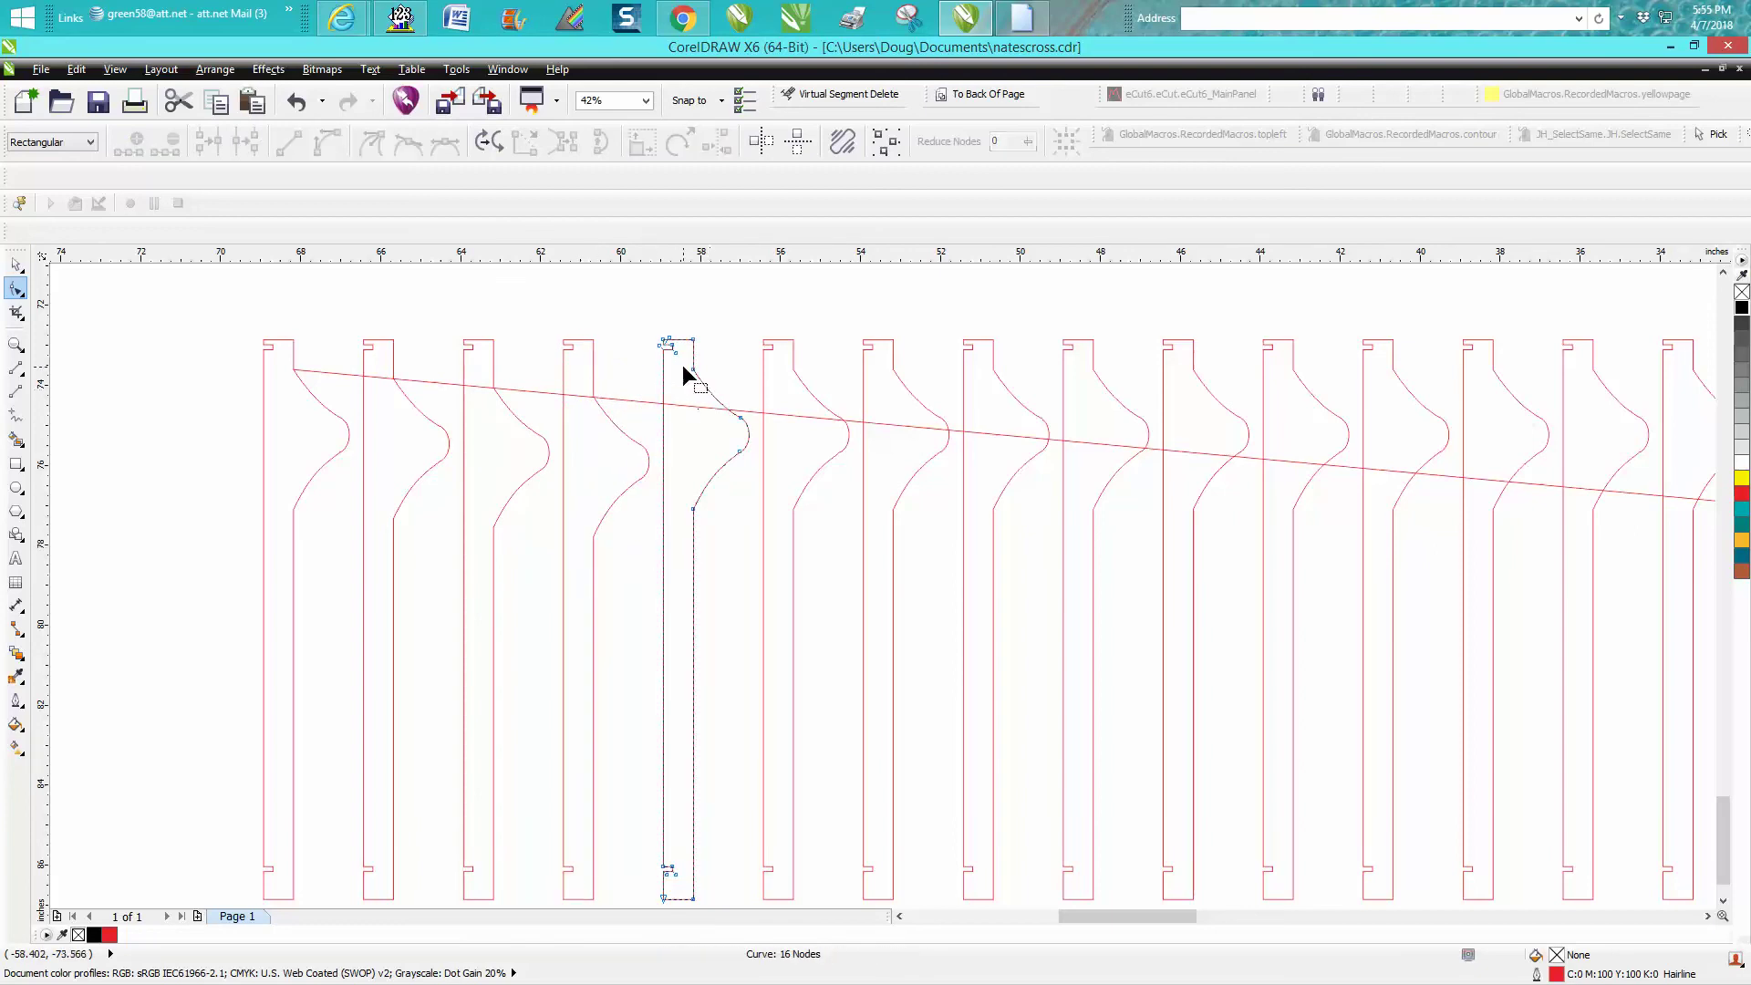
{"action": "left_click_drag", "start_coordinate": [682, 365], "coordinate": [755, 529]}
{"action": "key", "text": "Down"}
{"action": "key", "text": "Down"}
{"action": "key", "text": "Down"}
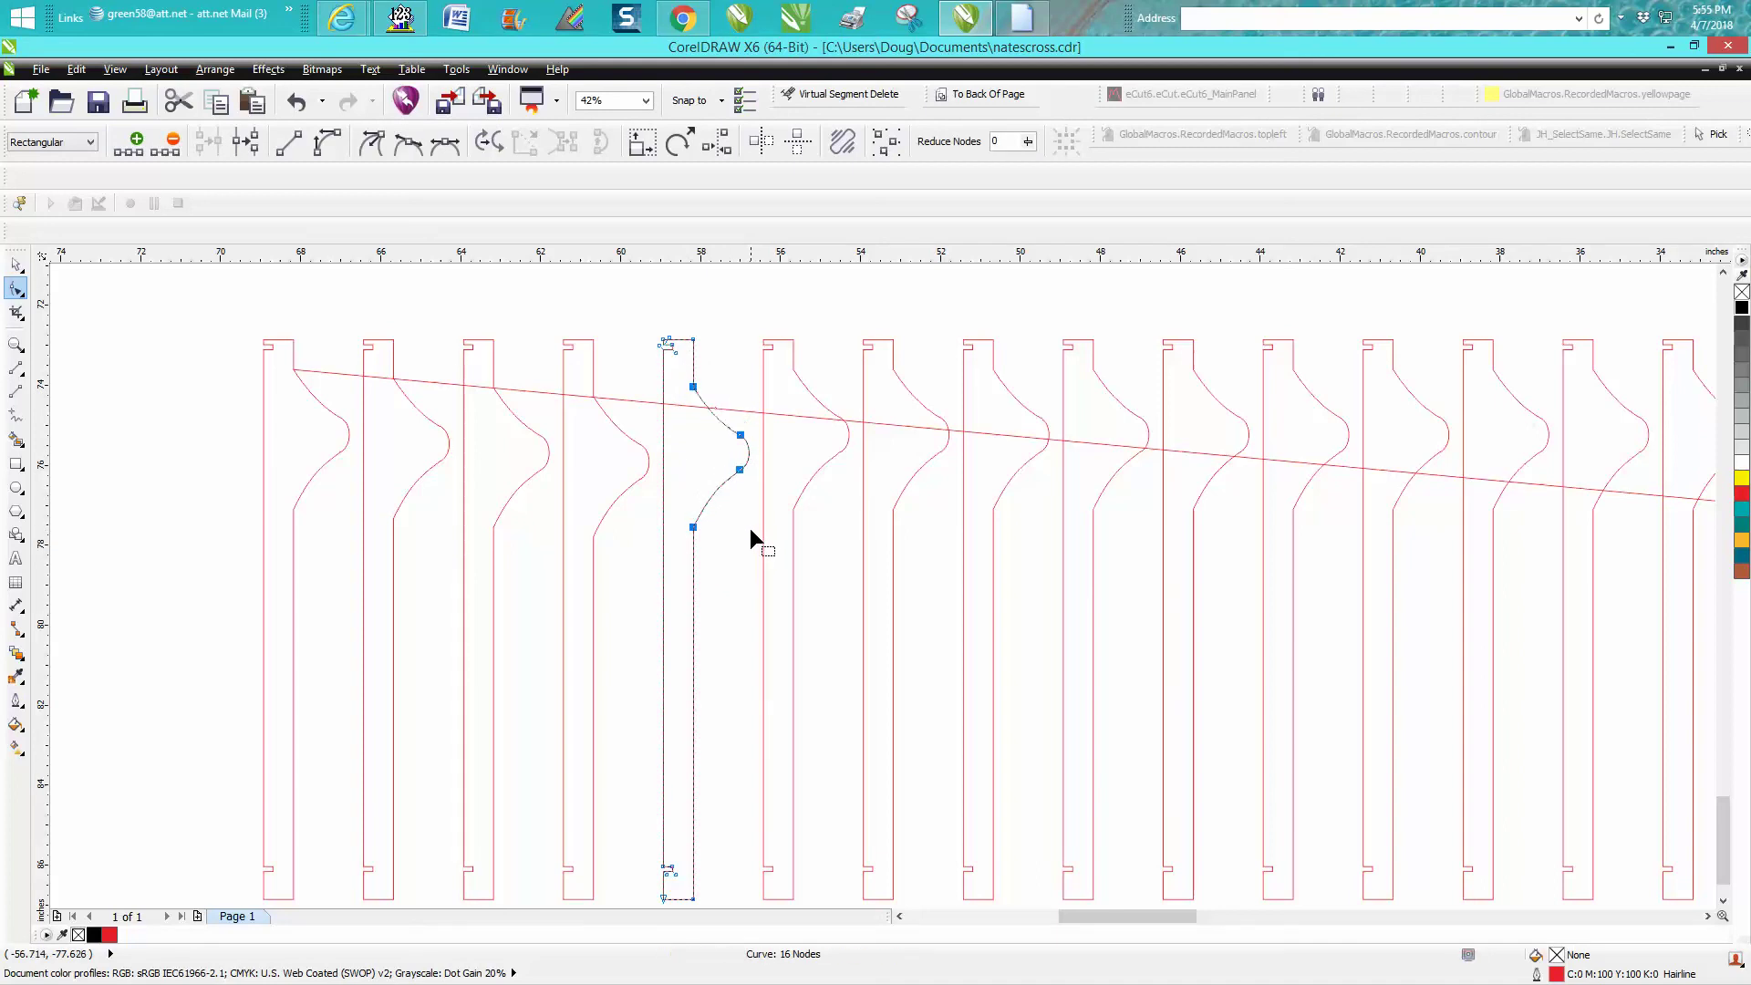
{"action": "key", "text": "Down"}
{"action": "key", "text": "Down"}
{"action": "key", "text": "Down"}
{"action": "key", "text": "Down"}
{"action": "key", "text": "Down"}
{"action": "key", "text": "Up"}
{"action": "key", "text": "Up"}
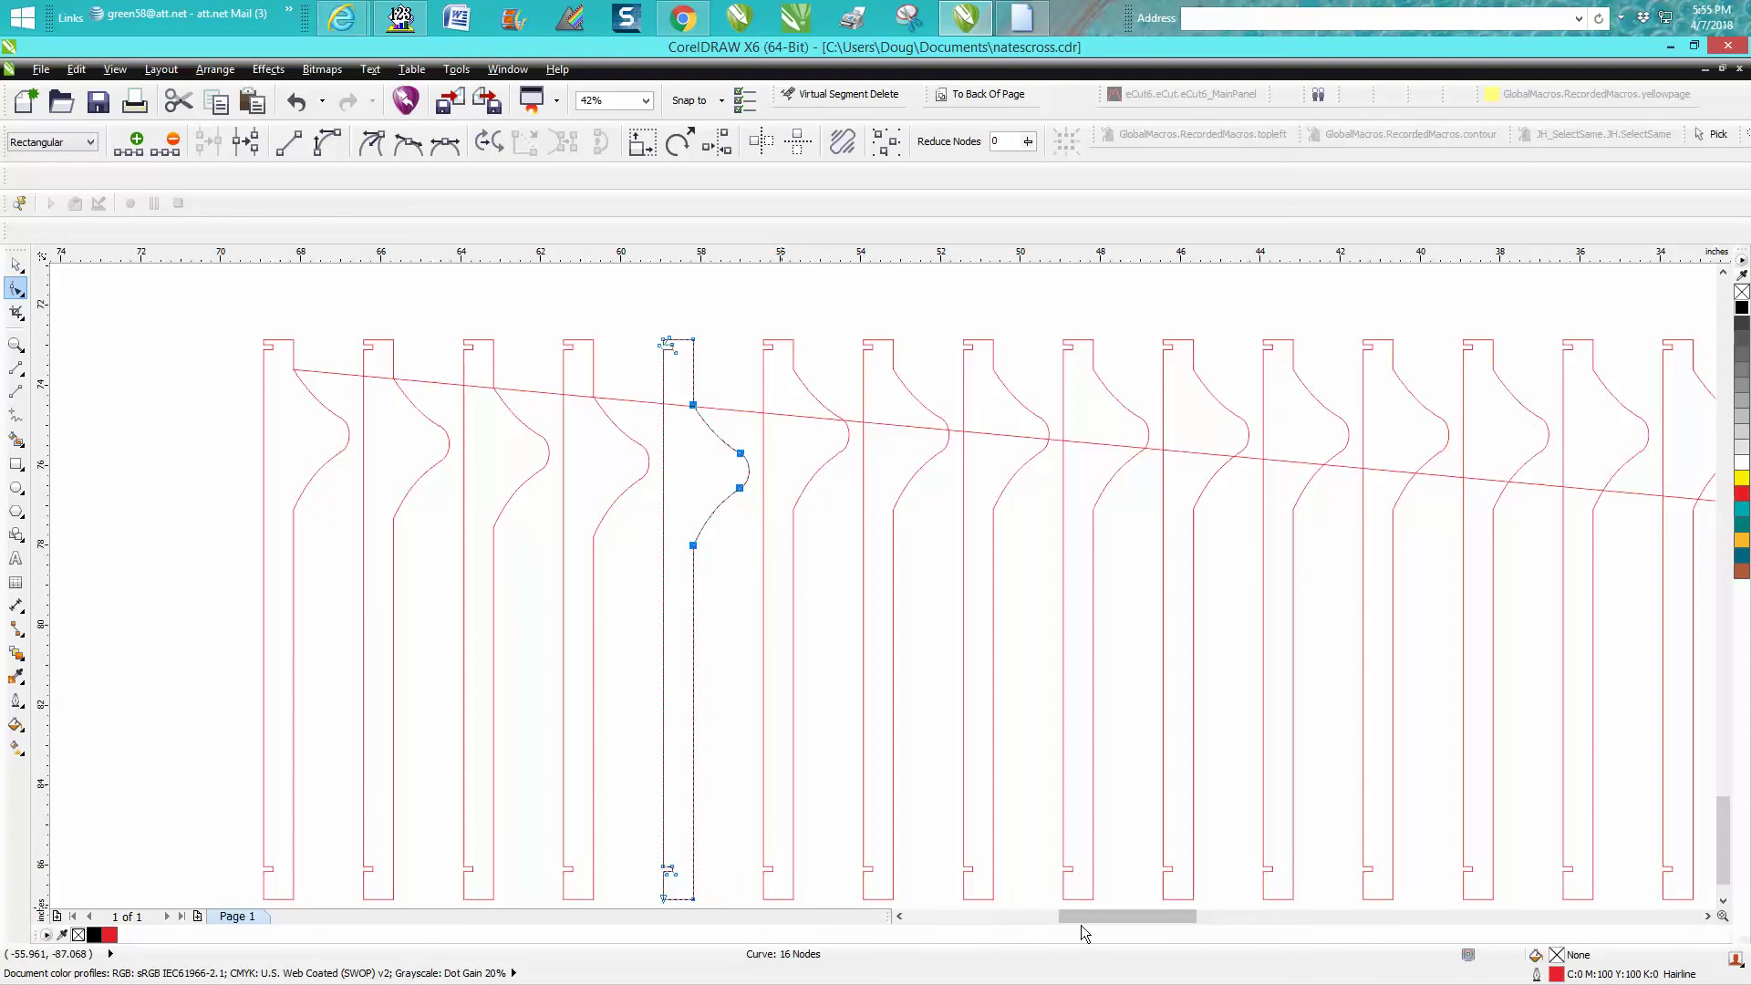
{"action": "left_click_drag", "start_coordinate": [1080, 917], "coordinate": [1165, 915]}
{"action": "scroll", "coordinate": [1116, 897], "scroll_direction": "down", "scroll_amount": 4}
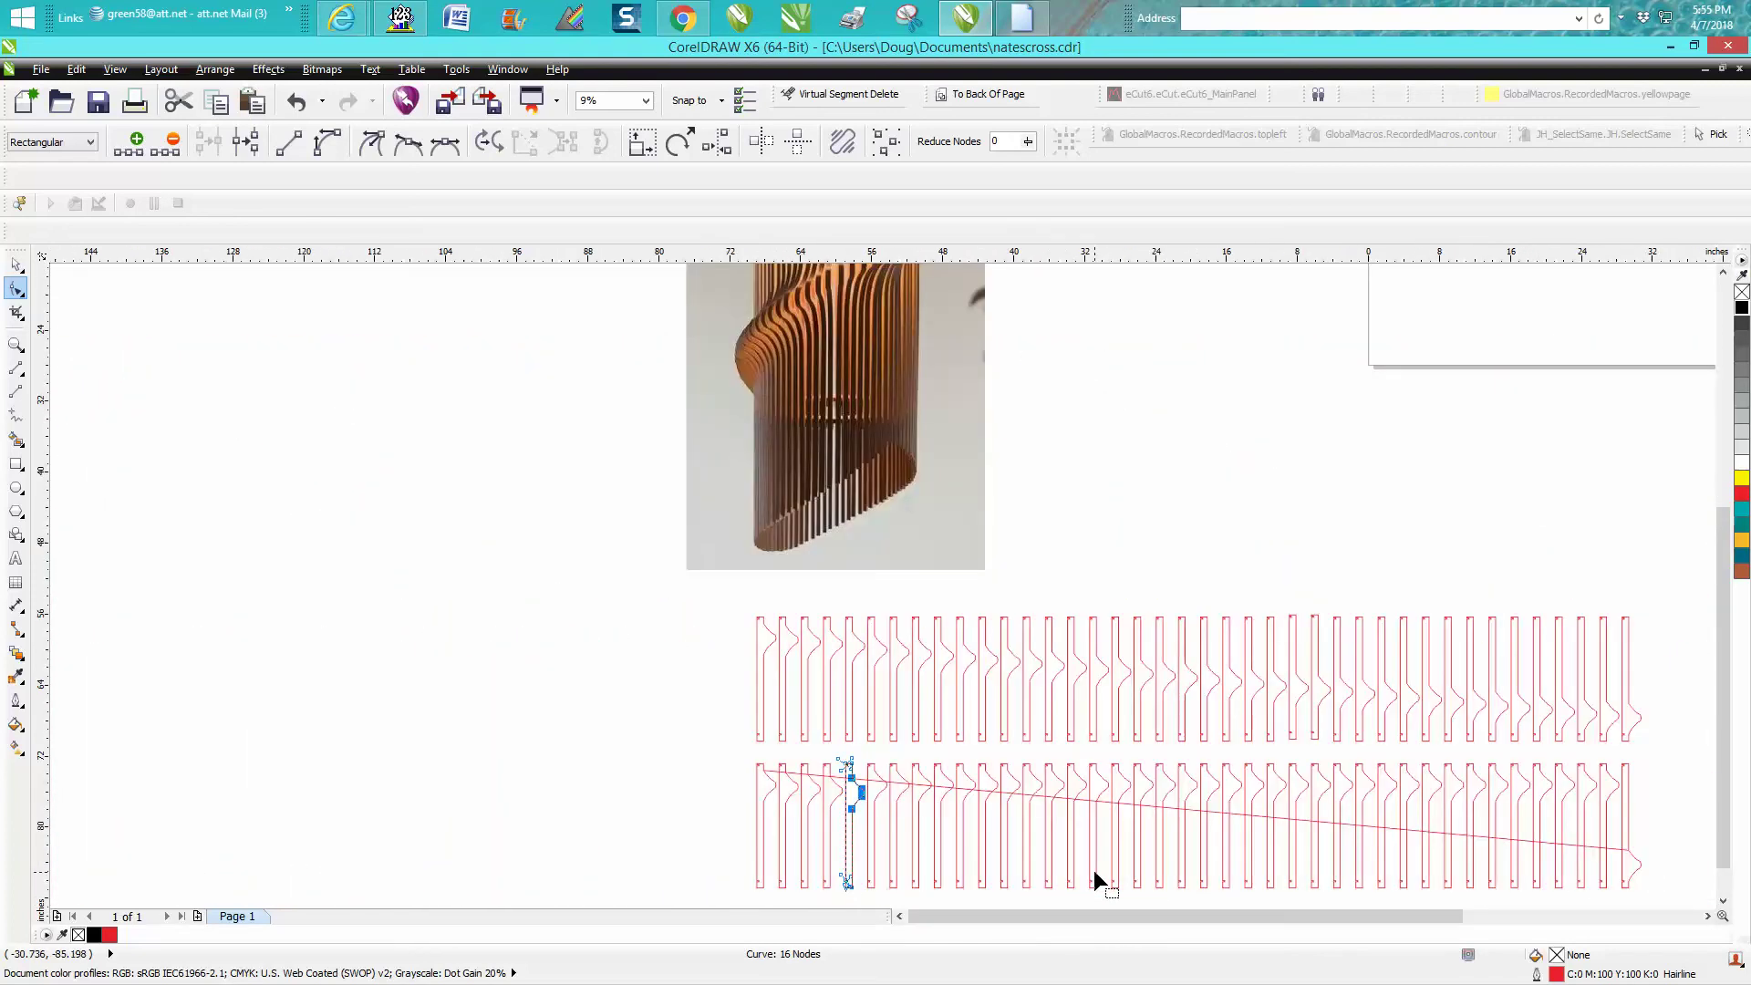
{"action": "left_click", "coordinate": [16, 346]}
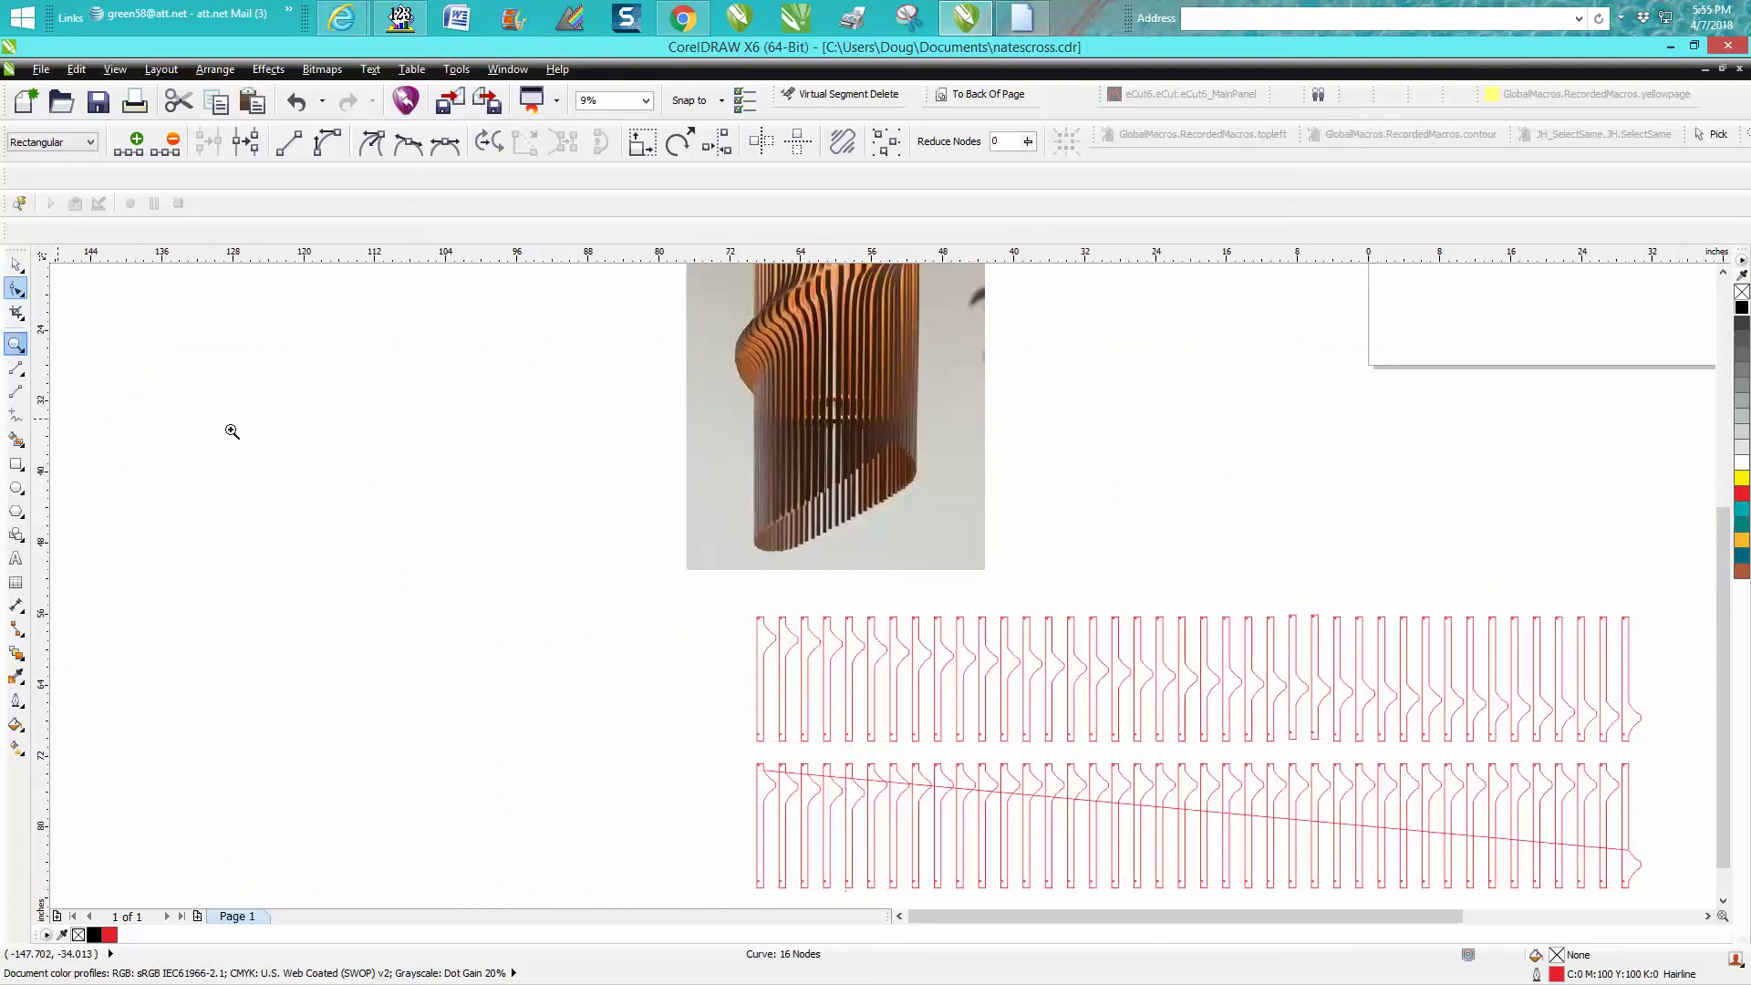
Lower a right-side slat's four curve nodes with three Down nudges onto the sloped line.
{"action": "key", "text": "shift+F2"}
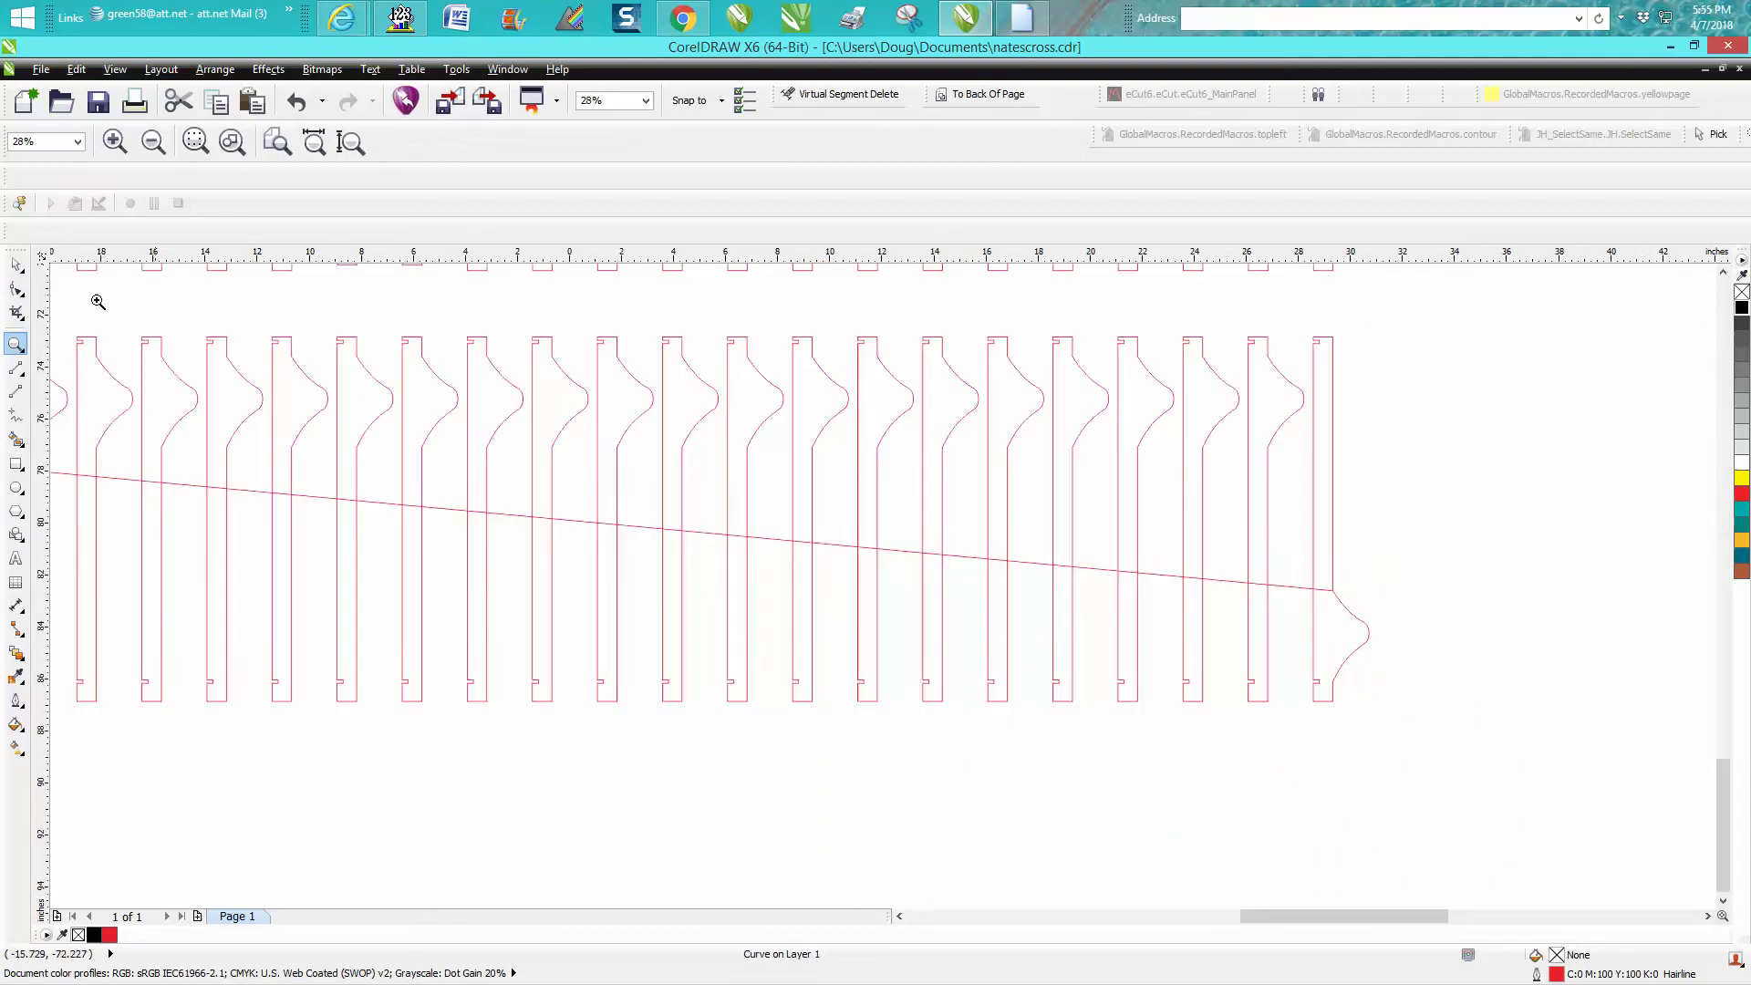
{"action": "left_click", "coordinate": [18, 288]}
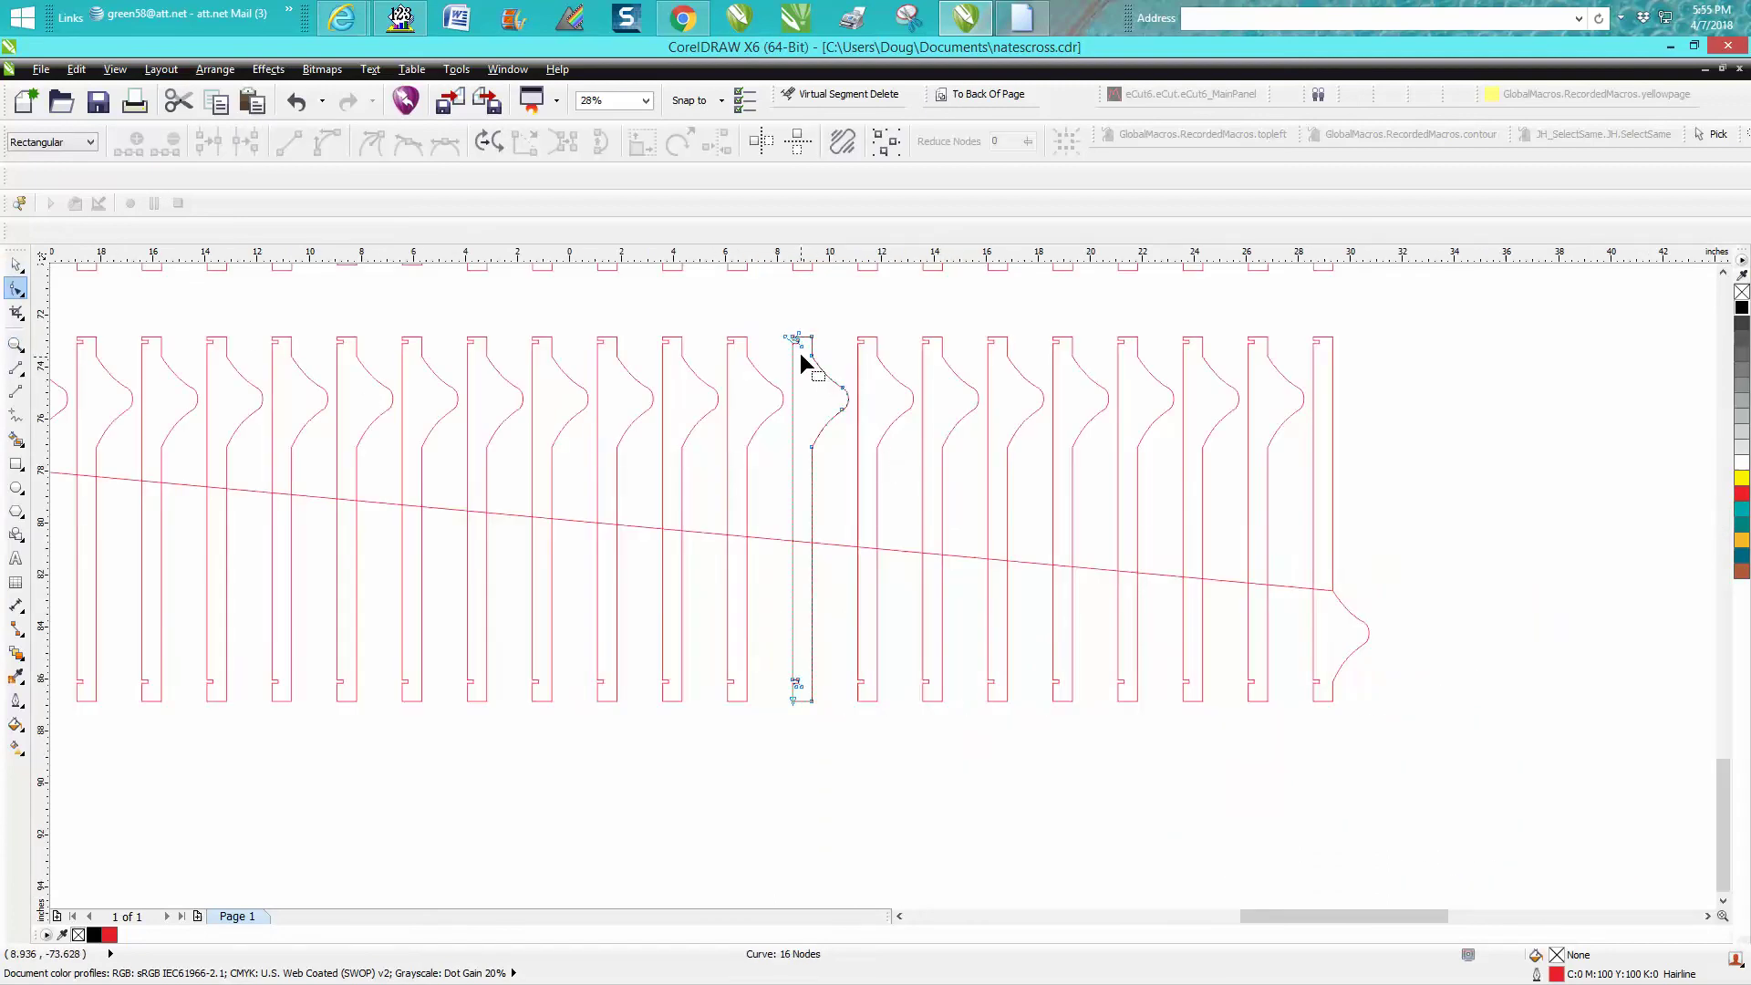
{"action": "left_click_drag", "start_coordinate": [835, 447], "coordinate": [844, 462]}
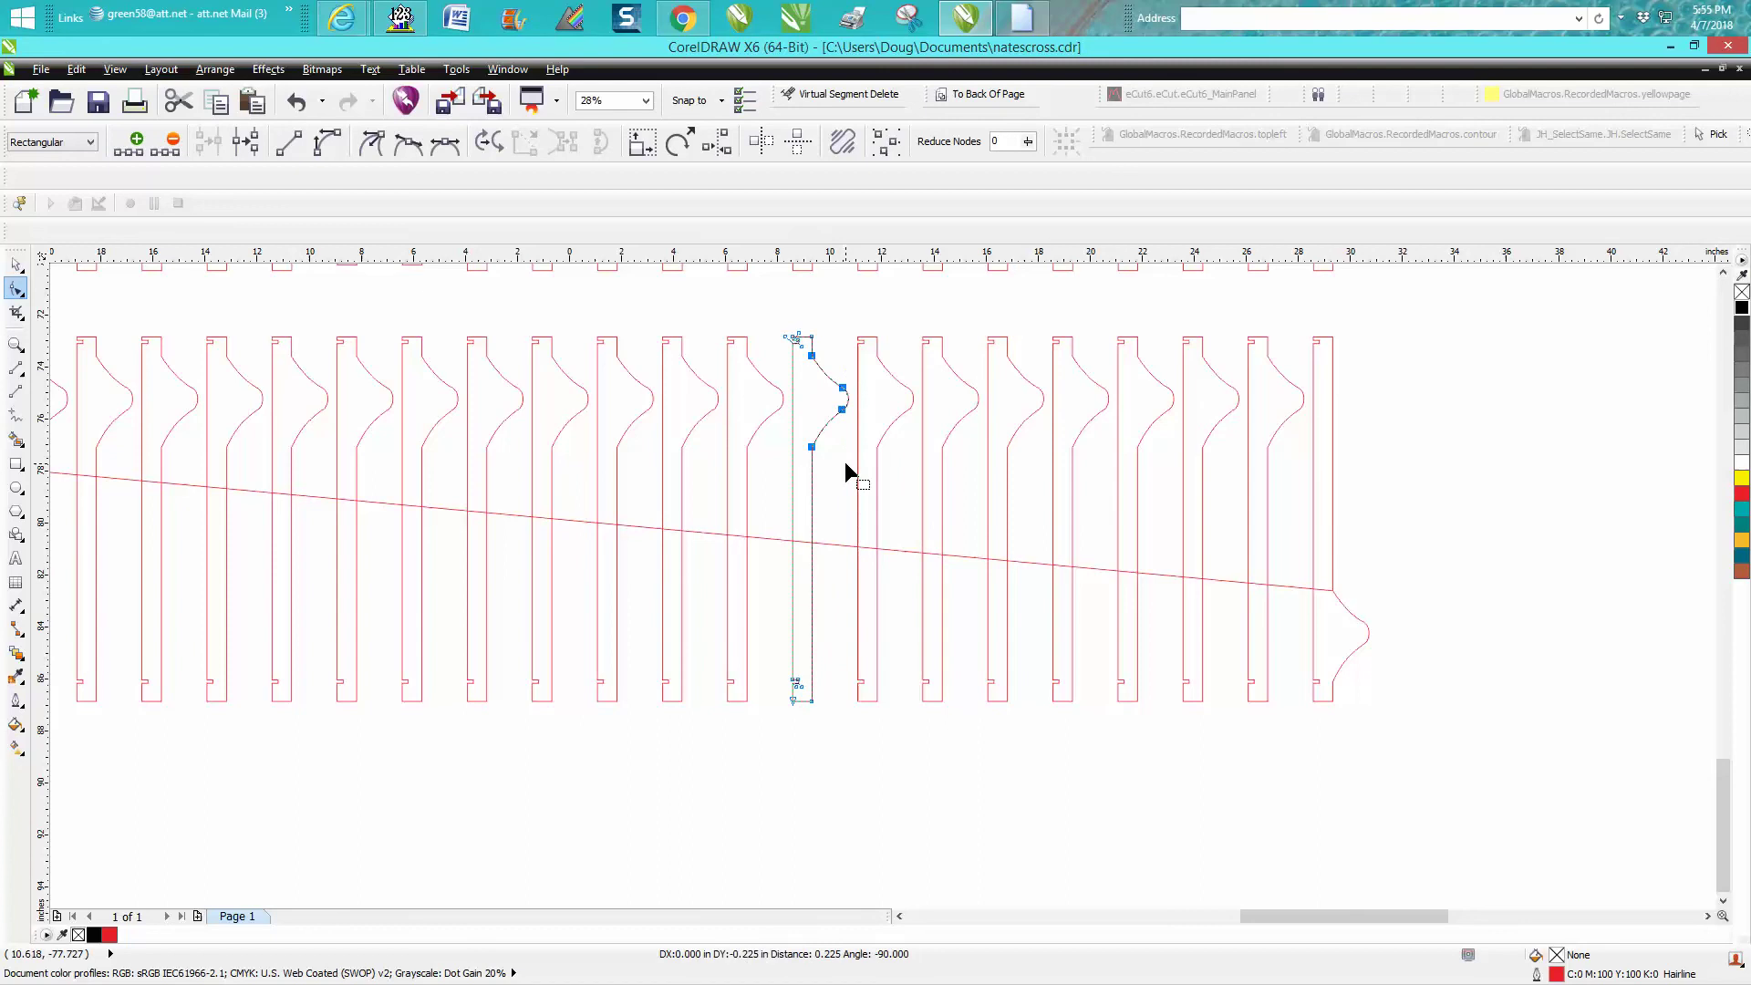
{"action": "key", "text": "Down"}
{"action": "key", "text": "Down"}
{"action": "key", "text": "Down"}
{"action": "key", "text": "Down"}
{"action": "key", "text": "Down"}
{"action": "key", "text": "Down"}
{"action": "key", "text": "Down"}
{"action": "key", "text": "Down"}
{"action": "key", "text": "Down"}
{"action": "key", "text": "Down"}
{"action": "key", "text": "Down"}
{"action": "key", "text": "Down"}
{"action": "key", "text": "Down"}
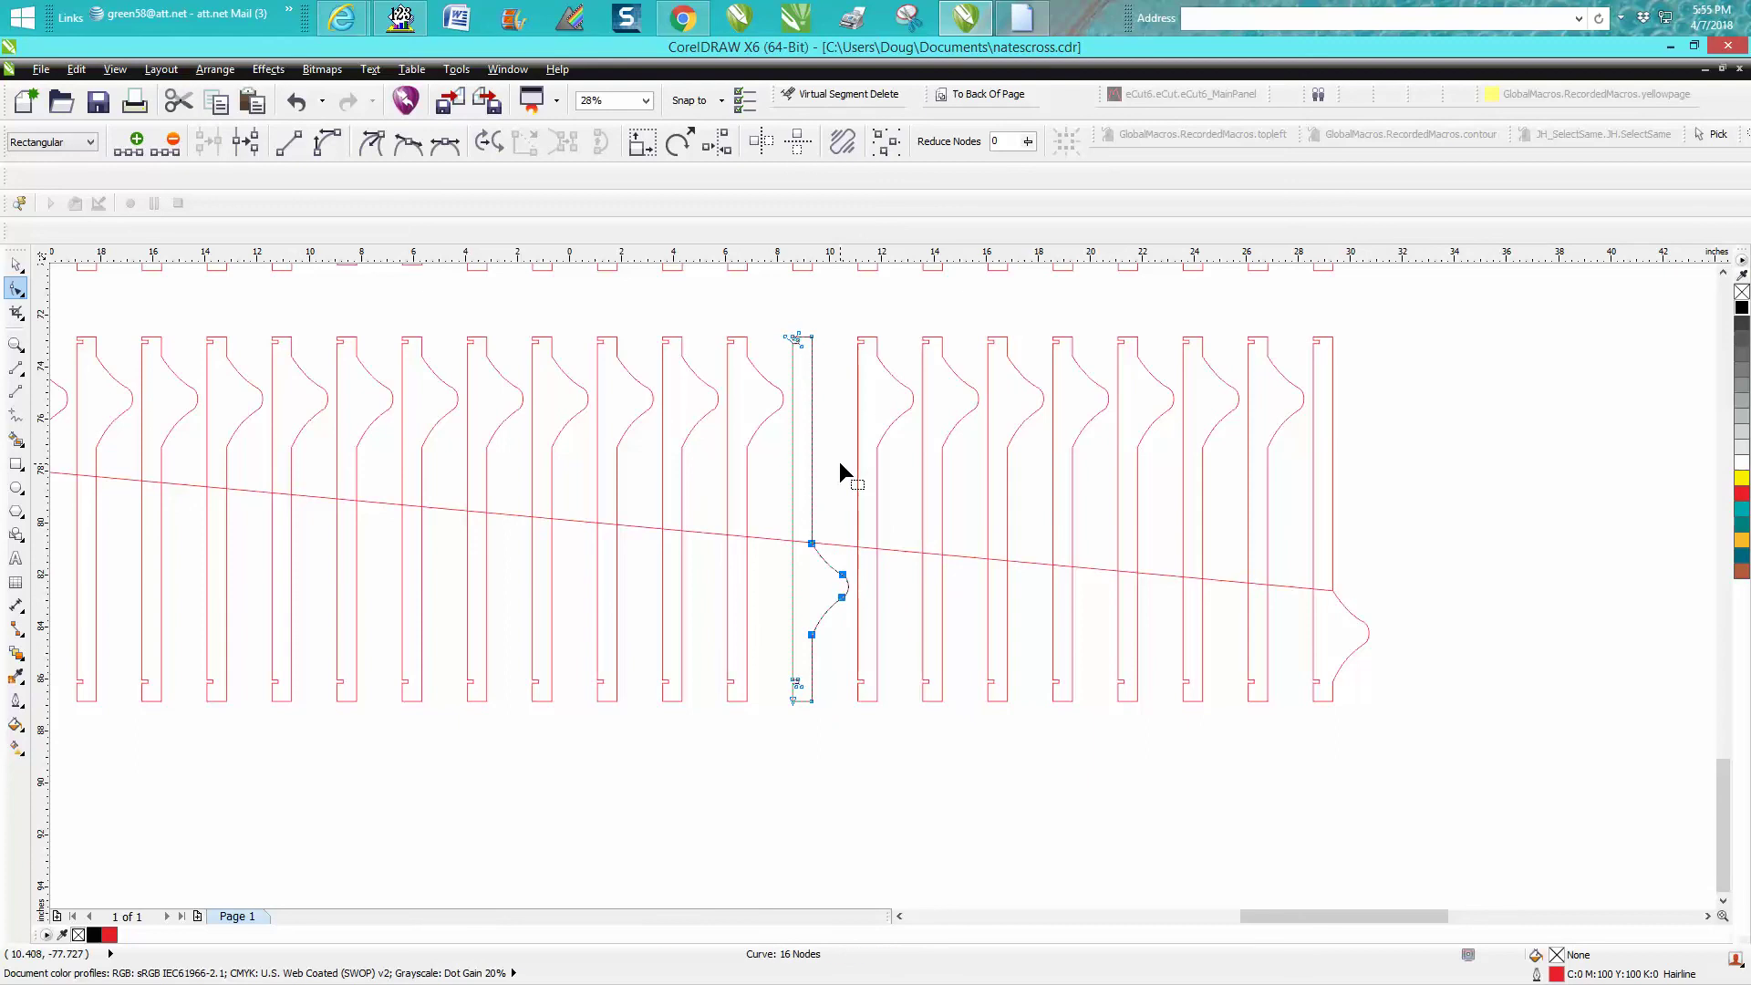
{"action": "scroll", "coordinate": [838, 460], "scroll_direction": "down", "scroll_amount": 2}
{"action": "scroll", "coordinate": [823, 585], "scroll_direction": "down", "scroll_amount": 1}
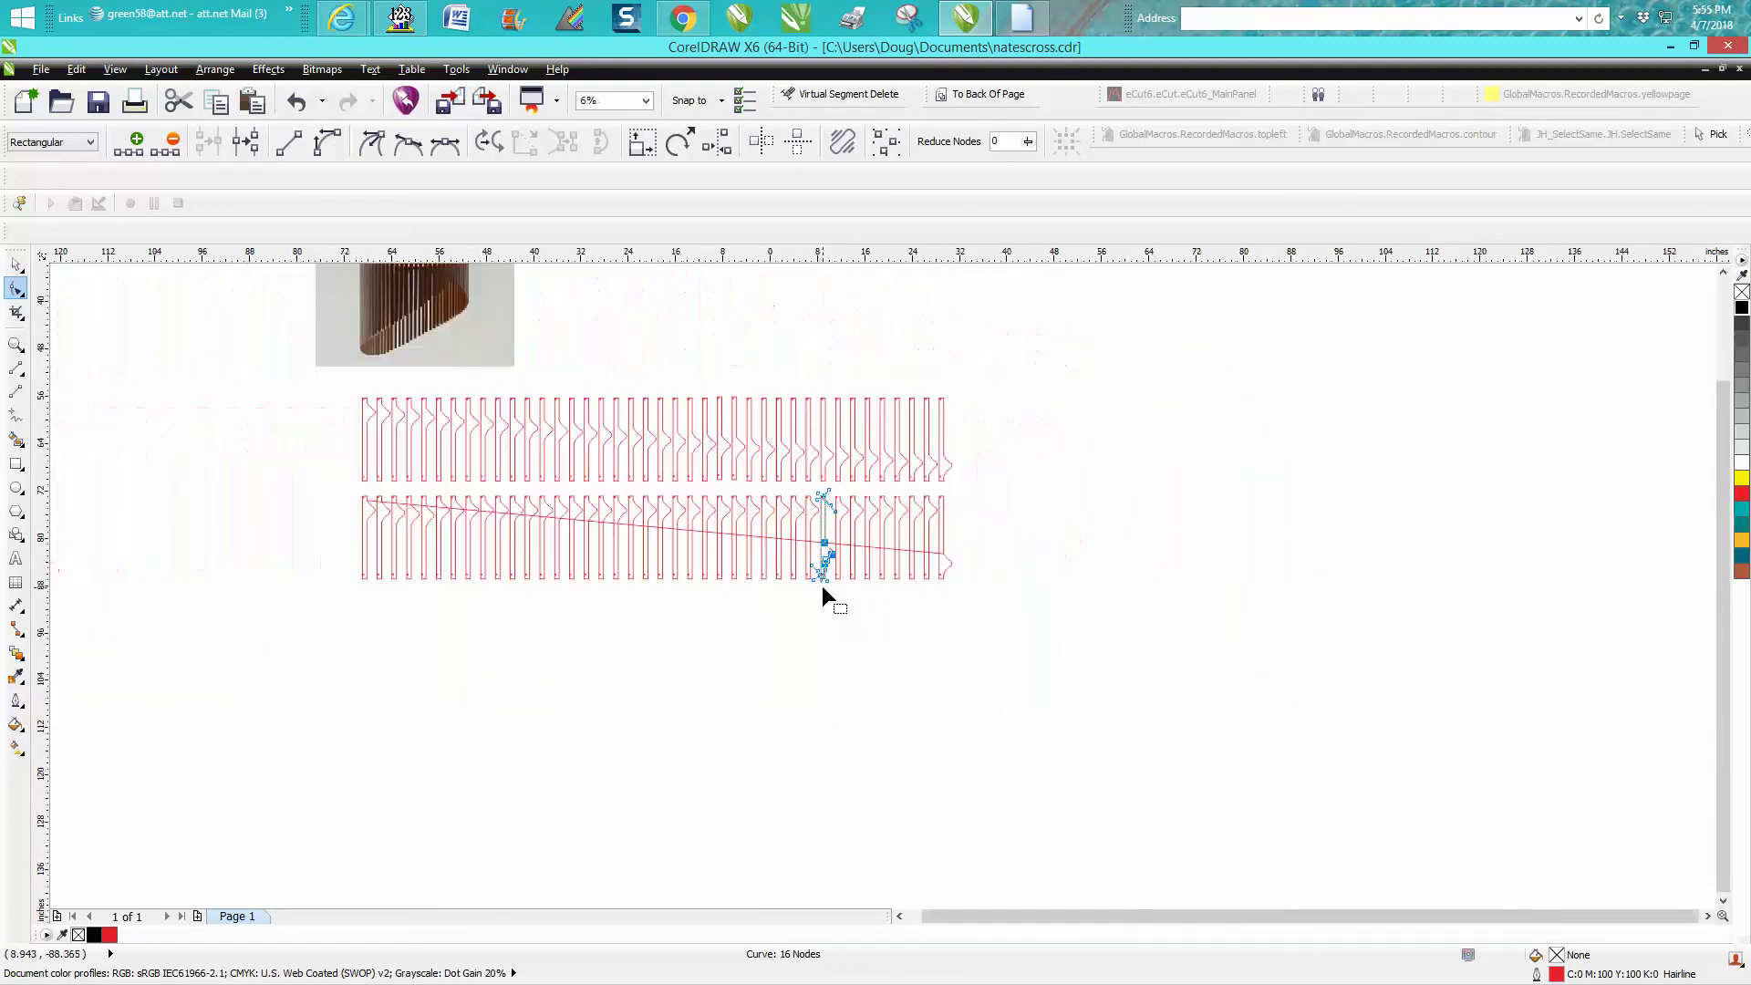
{"action": "left_click", "coordinate": [17, 345]}
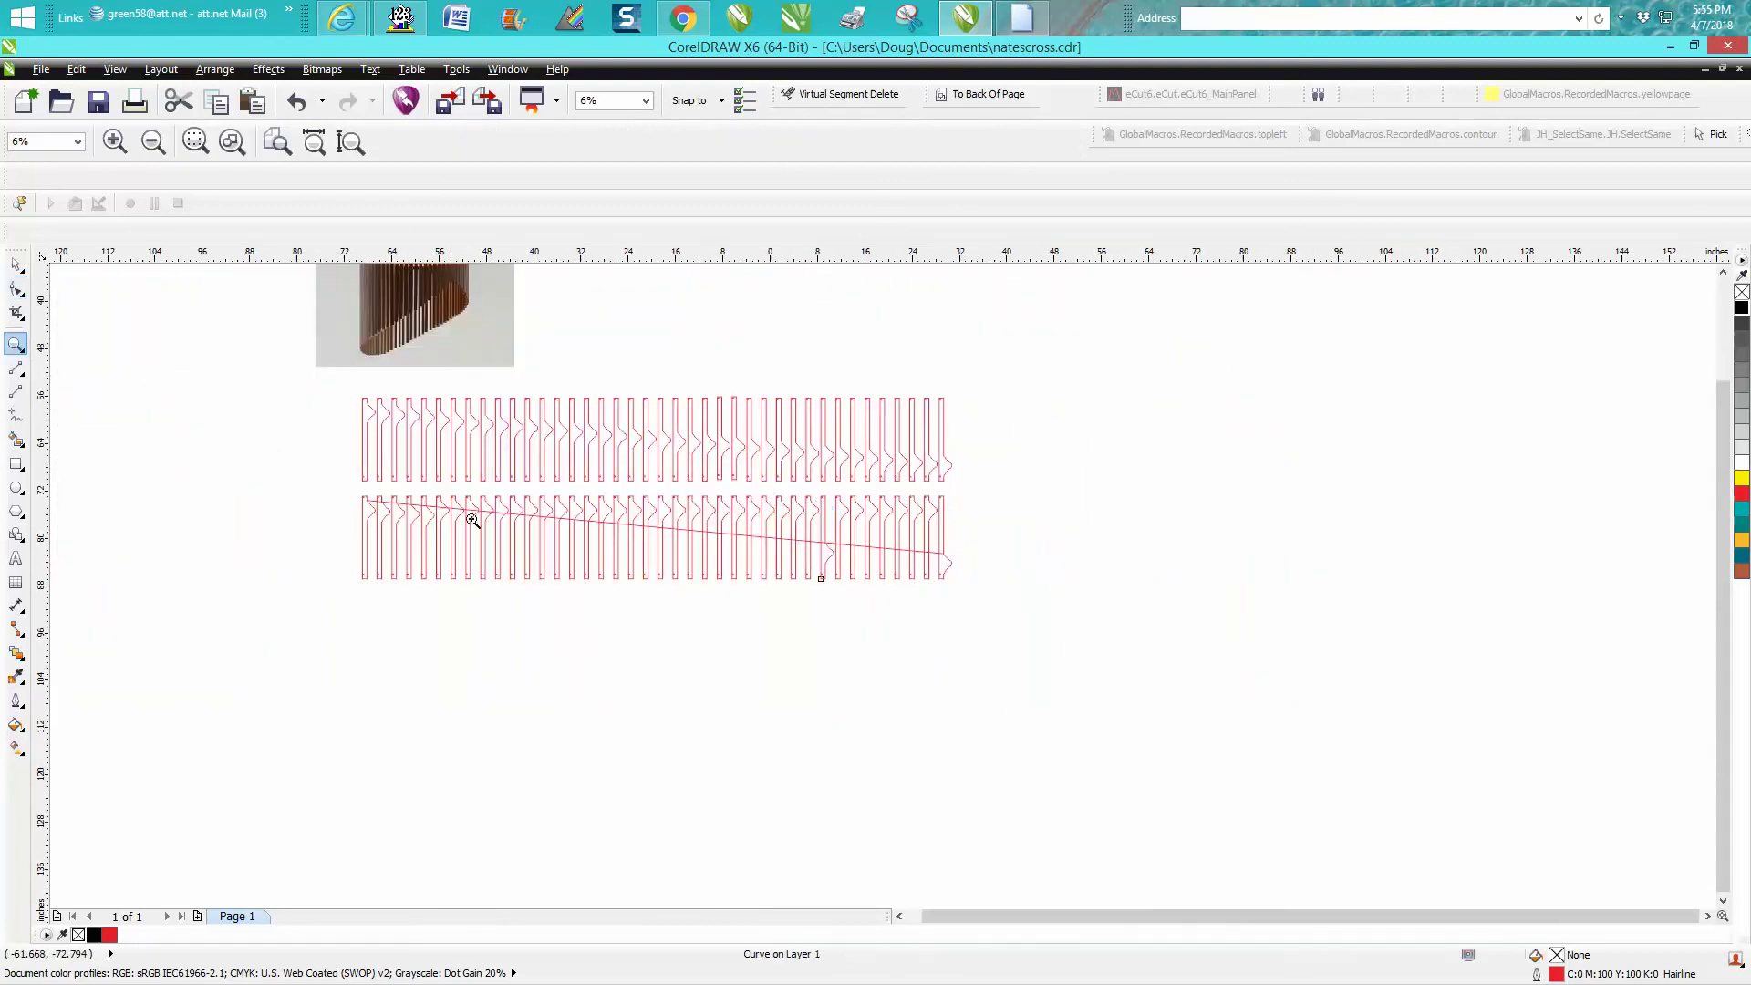
{"action": "left_click_drag", "start_coordinate": [333, 480], "coordinate": [1004, 614]}
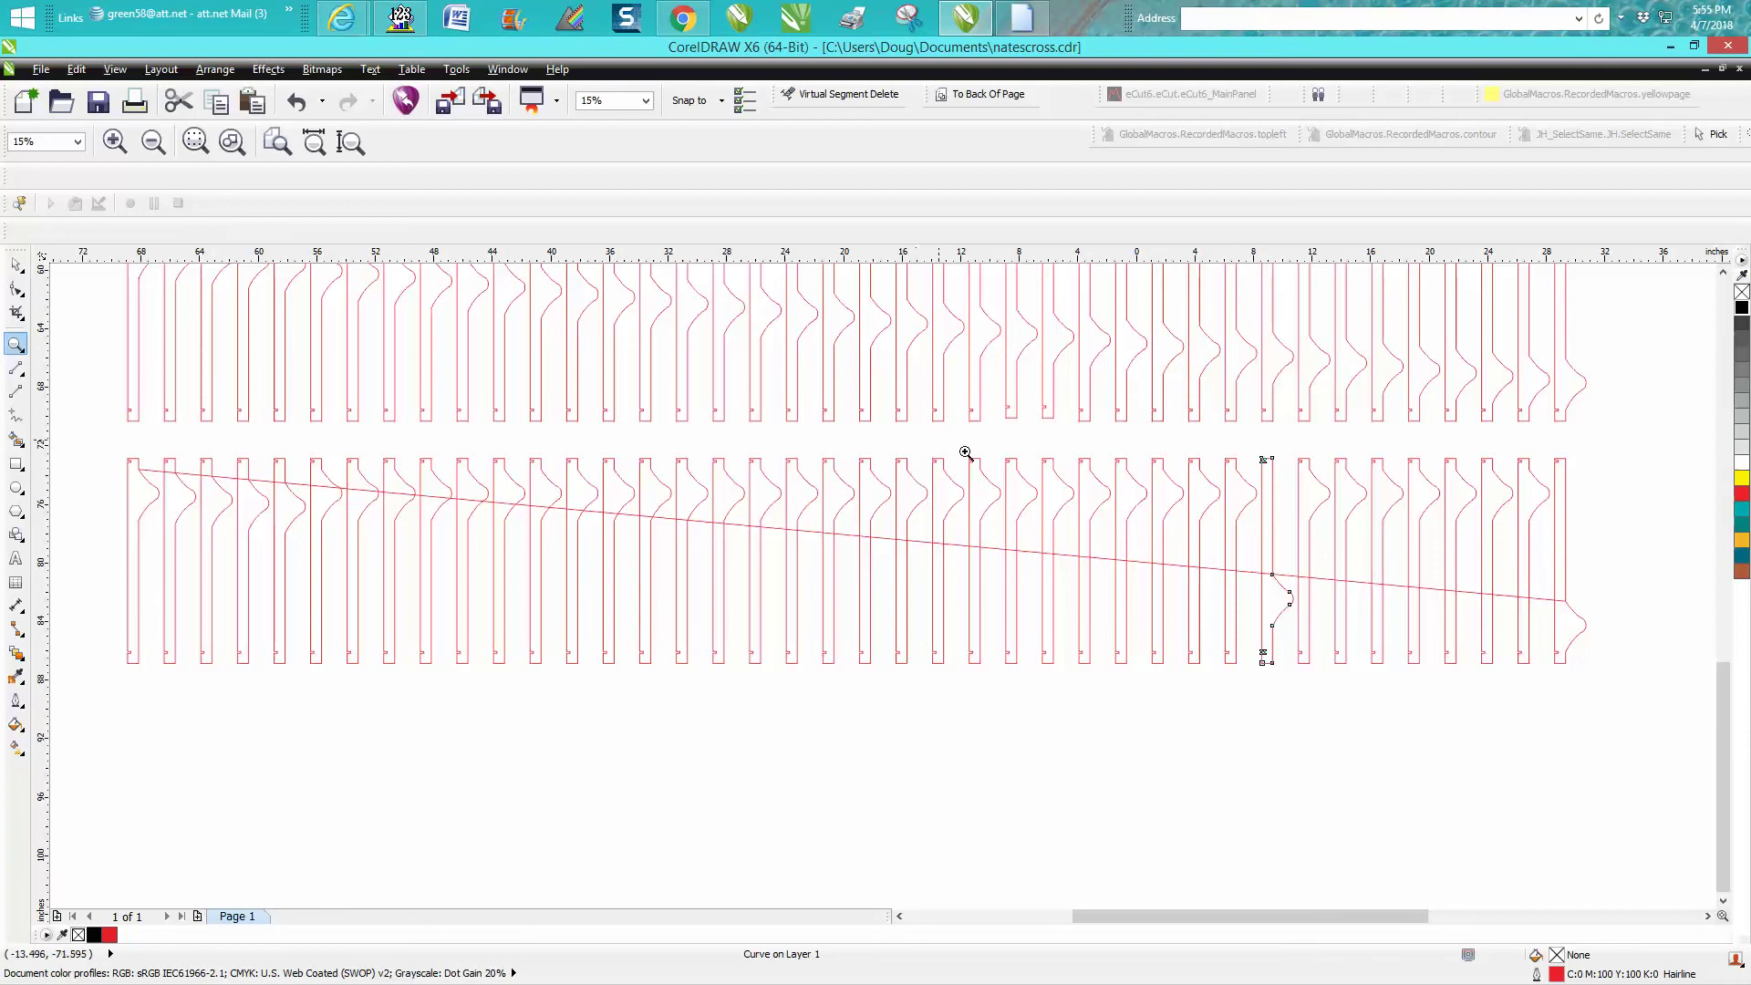
{"action": "scroll", "coordinate": [965, 452], "scroll_direction": "down", "scroll_amount": 3}
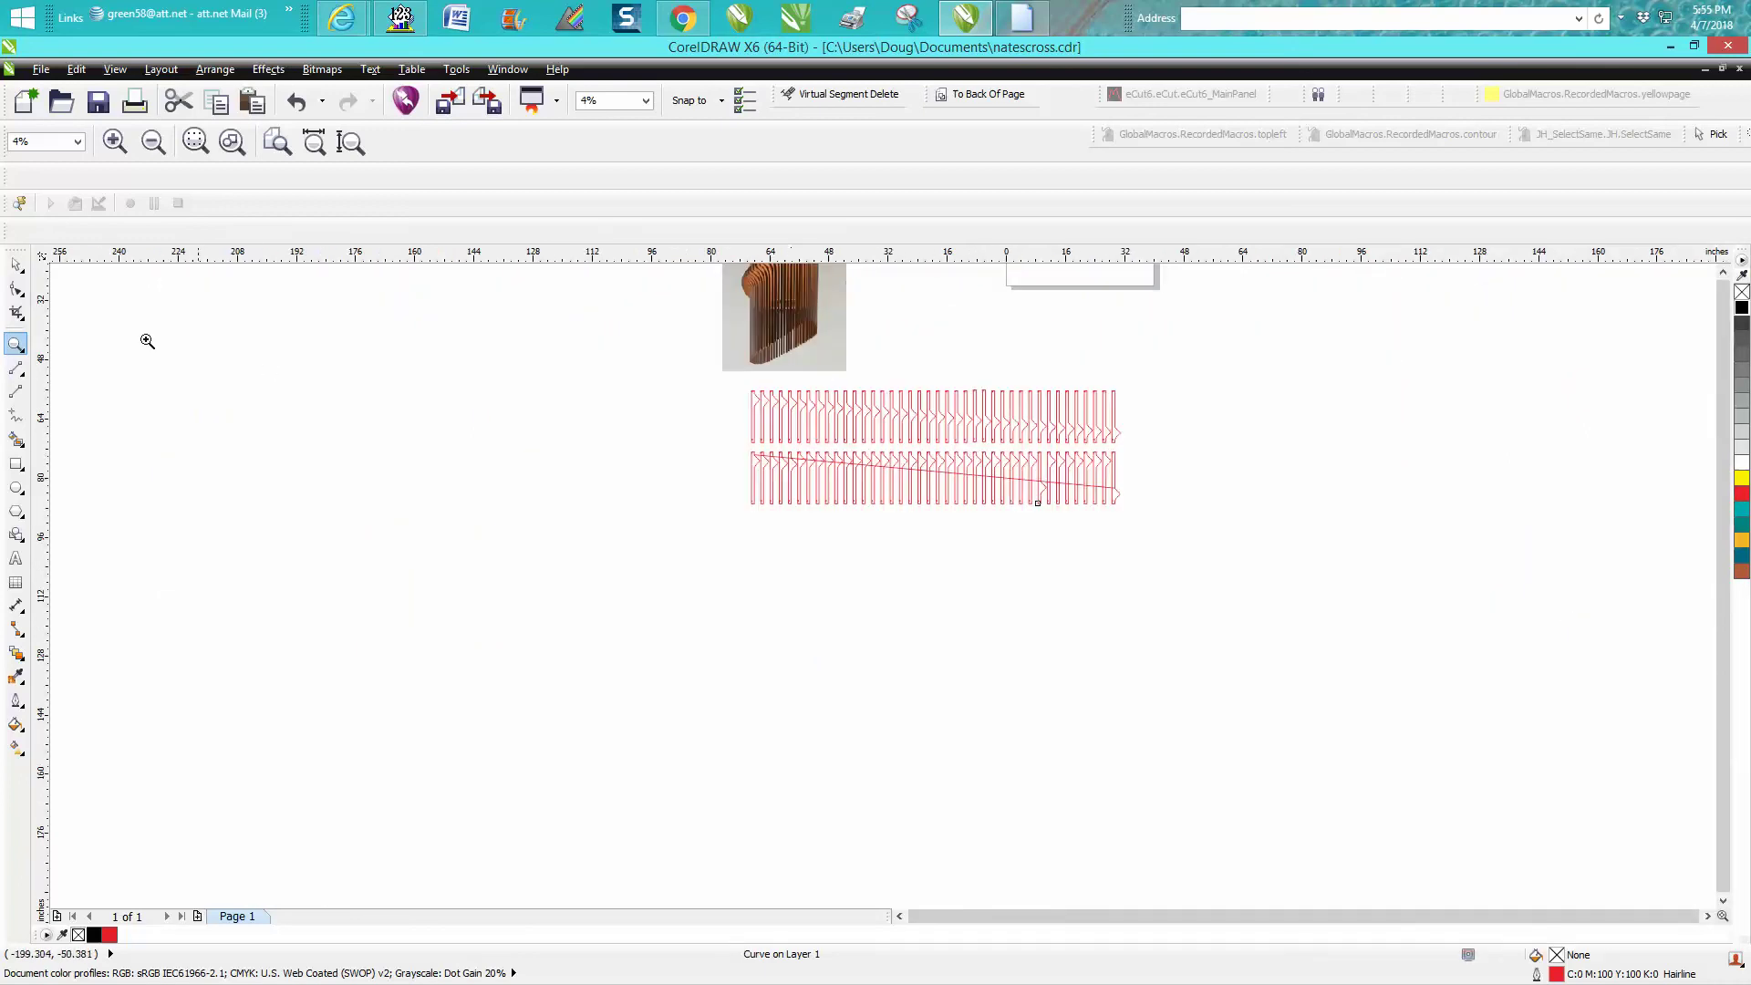
{"action": "left_click_drag", "start_coordinate": [676, 291], "coordinate": [1133, 490]}
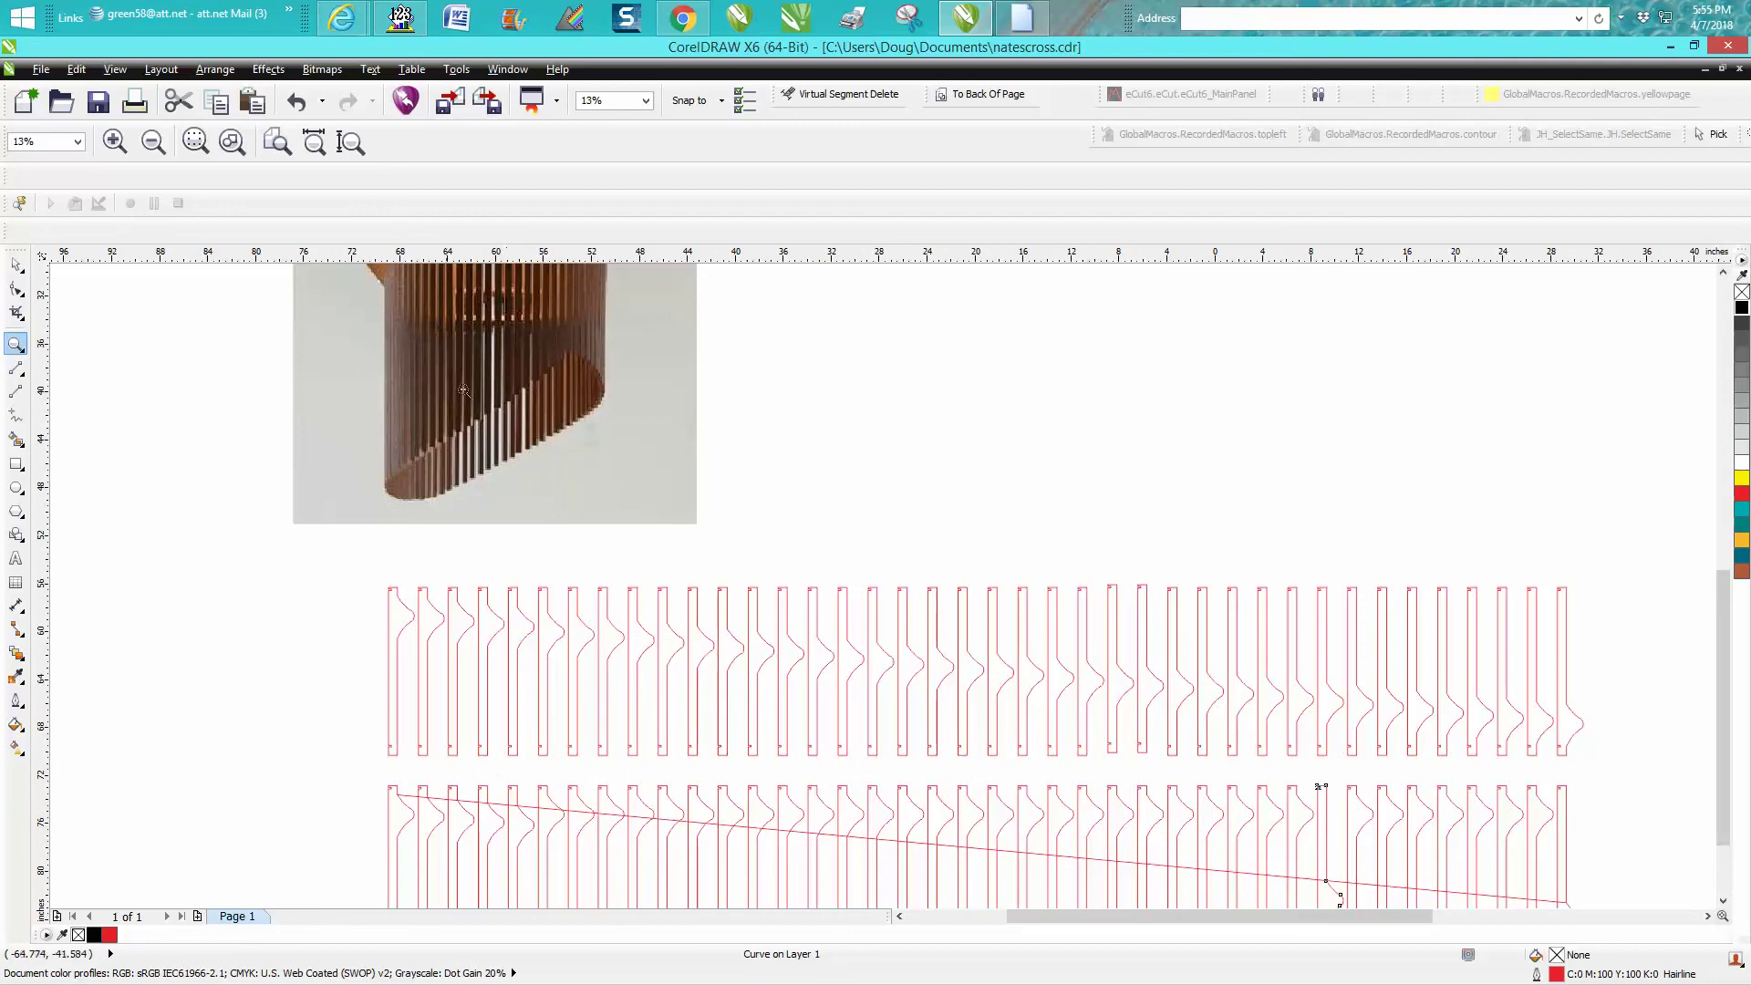
{"action": "scroll", "coordinate": [521, 429], "scroll_direction": "down", "scroll_amount": 2}
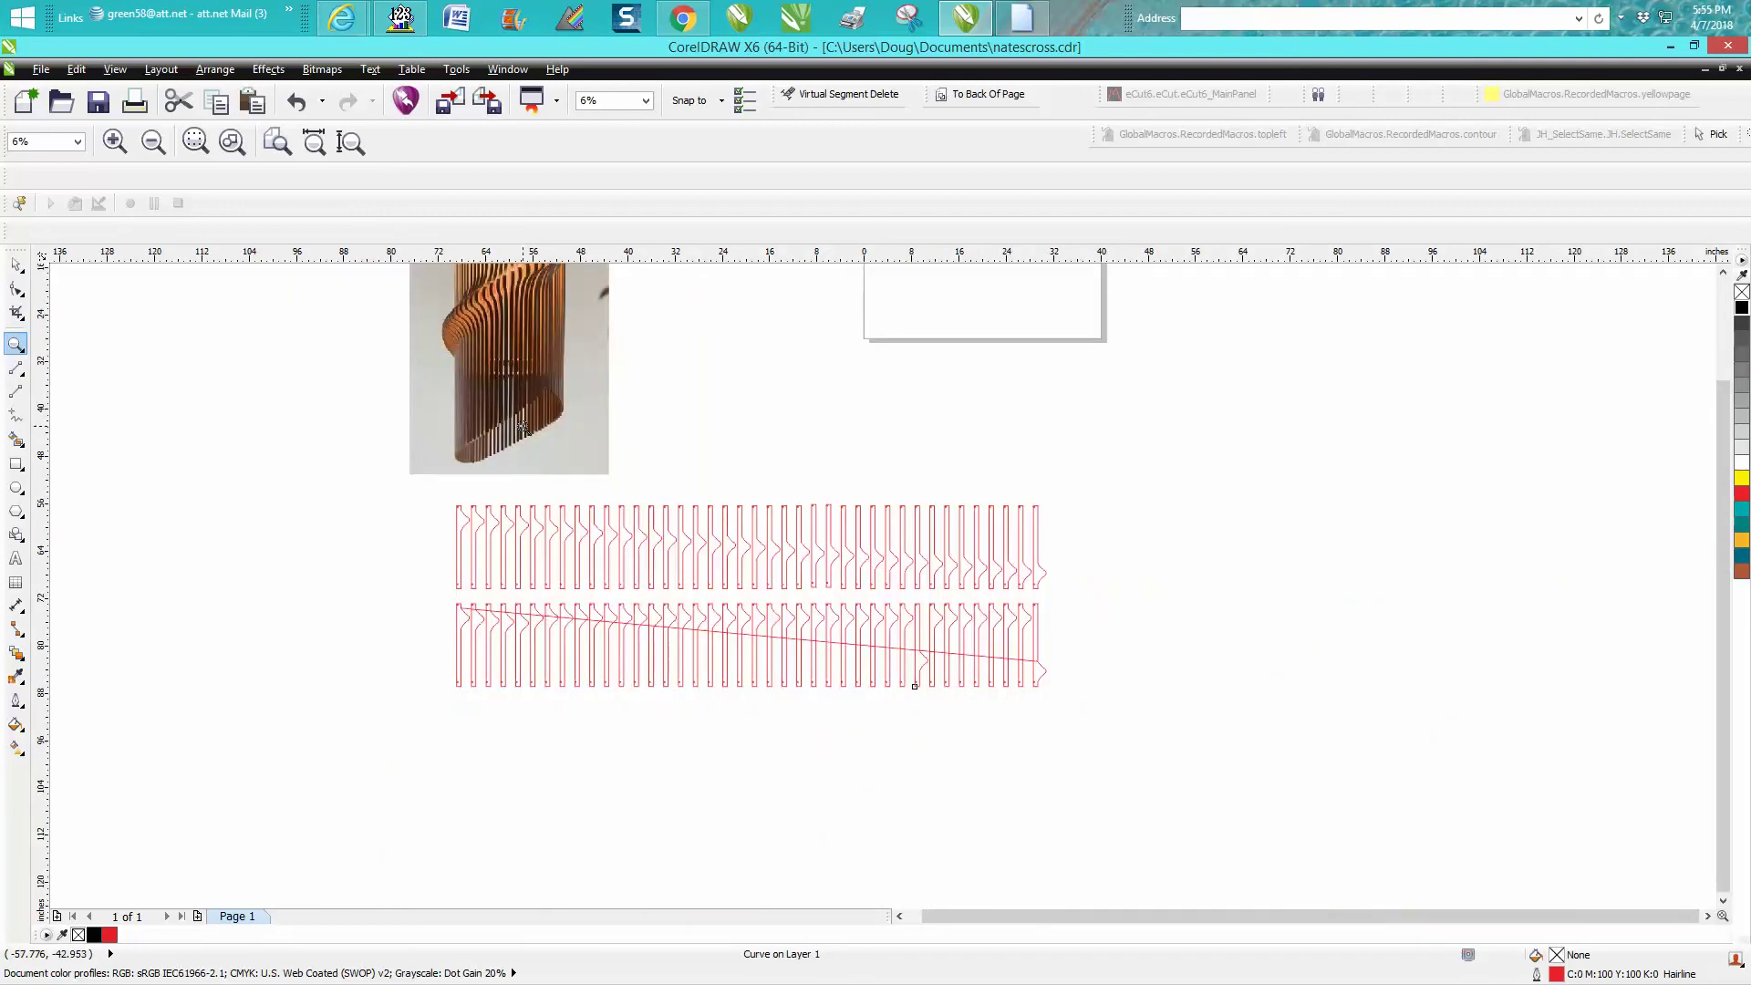